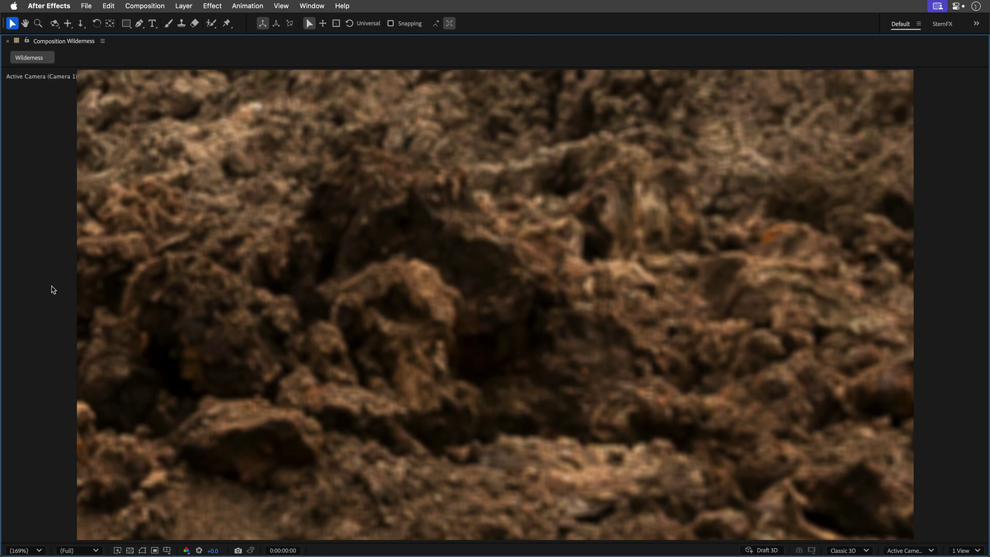
Step: Play the Wilderness comp preview and stop at 0:00:06:05 with all panels restored
{"action": "key", "text": "space"}
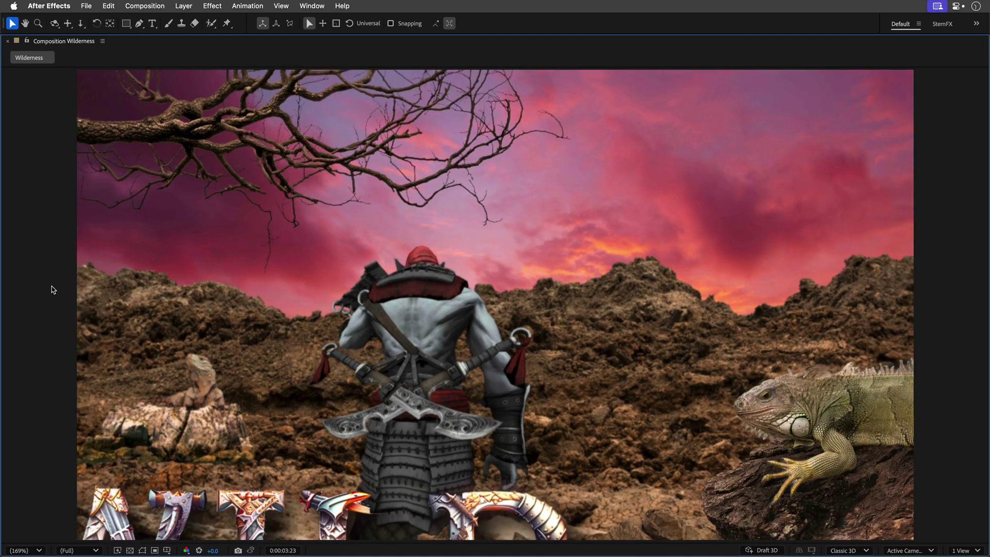
{"action": "key", "text": "grave"}
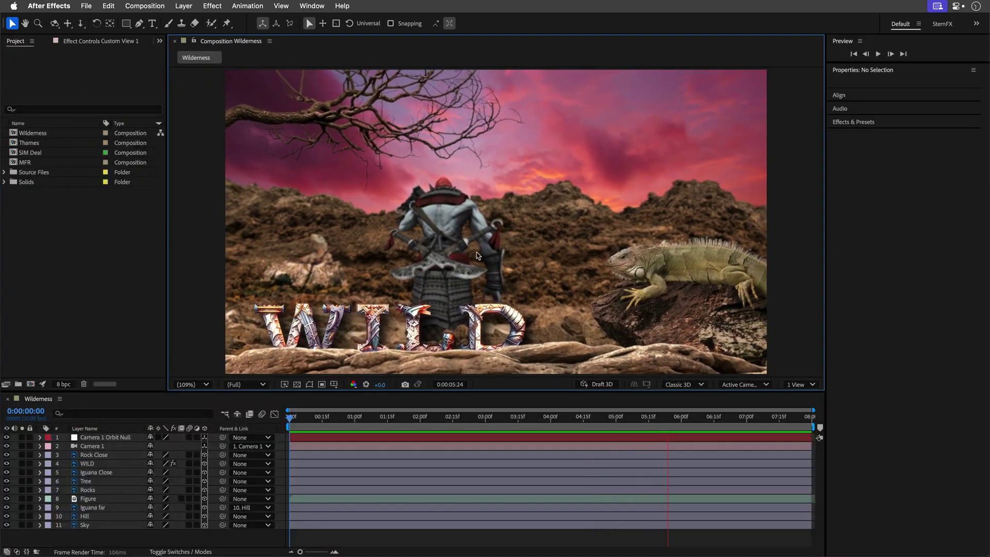
{"action": "key", "text": "space"}
Step: Orbit in Custom View 1 to inspect the 3D layer stacking, then return to Active Camera
{"action": "key", "text": "F11"}
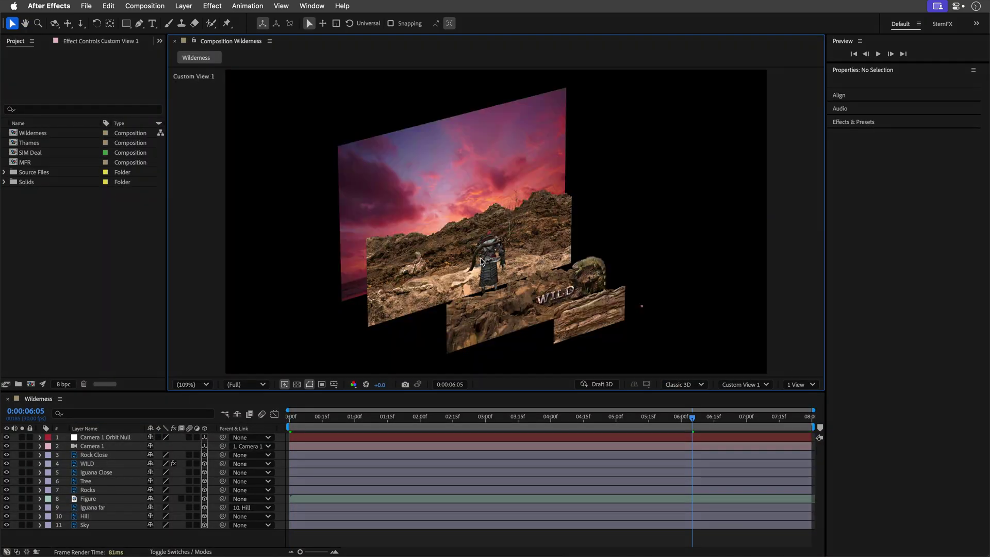
{"action": "left_click_drag", "start_coordinate": [542, 259], "coordinate": [557, 240]}
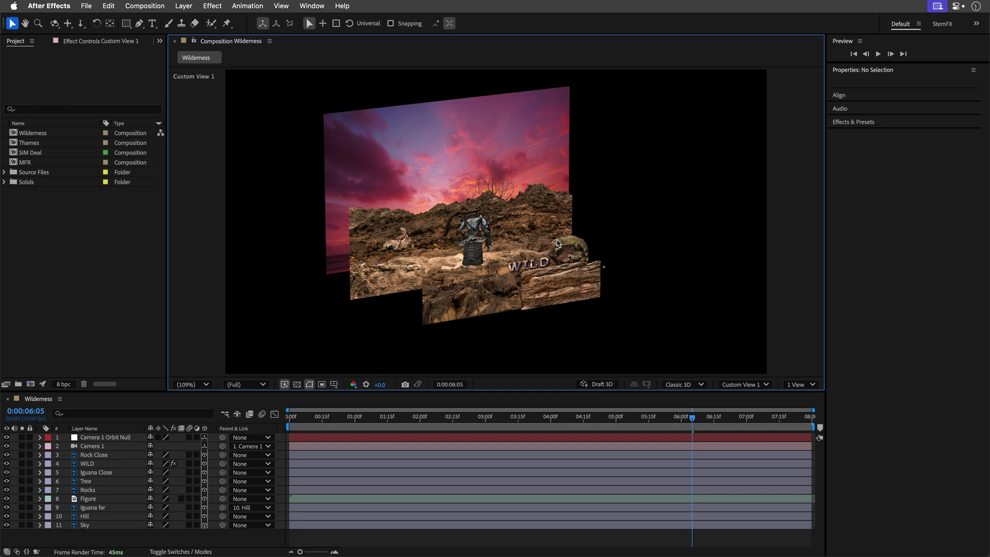
{"action": "key", "text": "F12"}
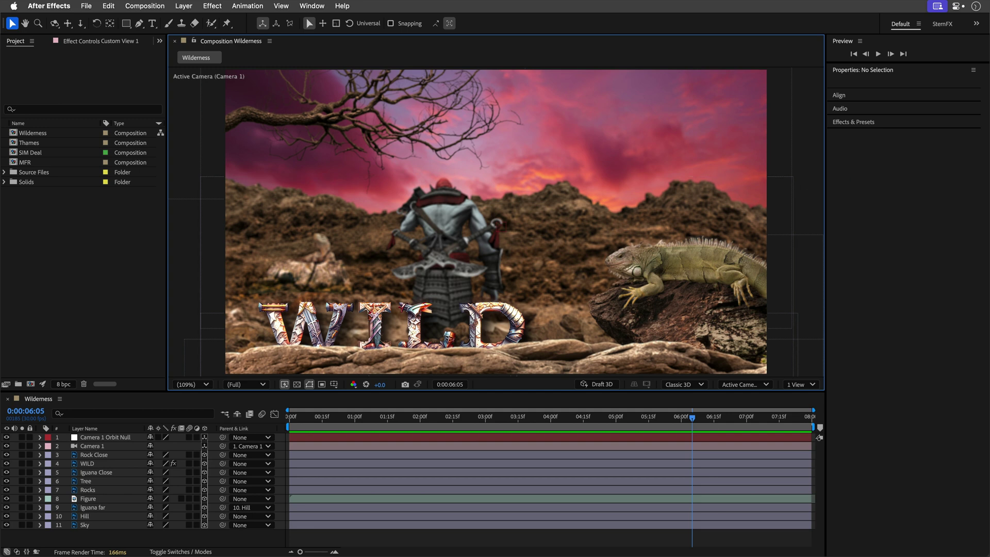
Step: At the last frame, create white Point Light 1 at 100% intensity with Casts Shadows off
{"action": "left_click_drag", "start_coordinate": [787, 413], "coordinate": [817, 416]}
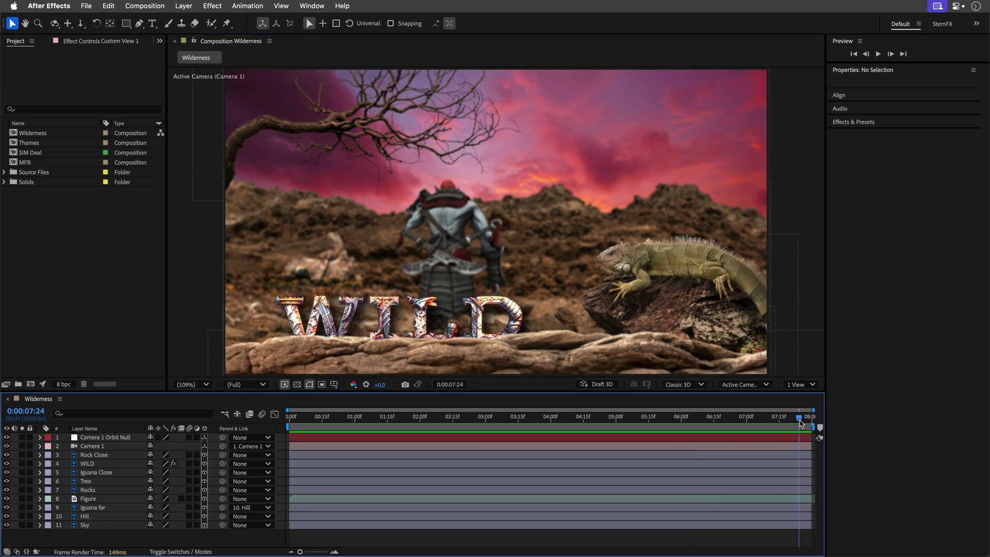
{"action": "left_click", "coordinate": [184, 5]}
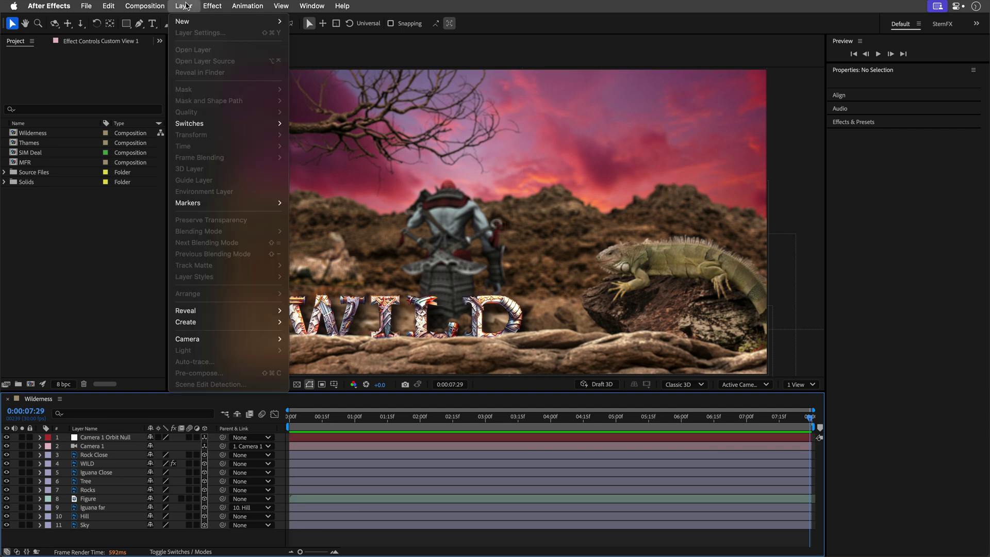
{"action": "mouse_move", "coordinate": [188, 21]}
{"action": "left_click", "coordinate": [305, 44]}
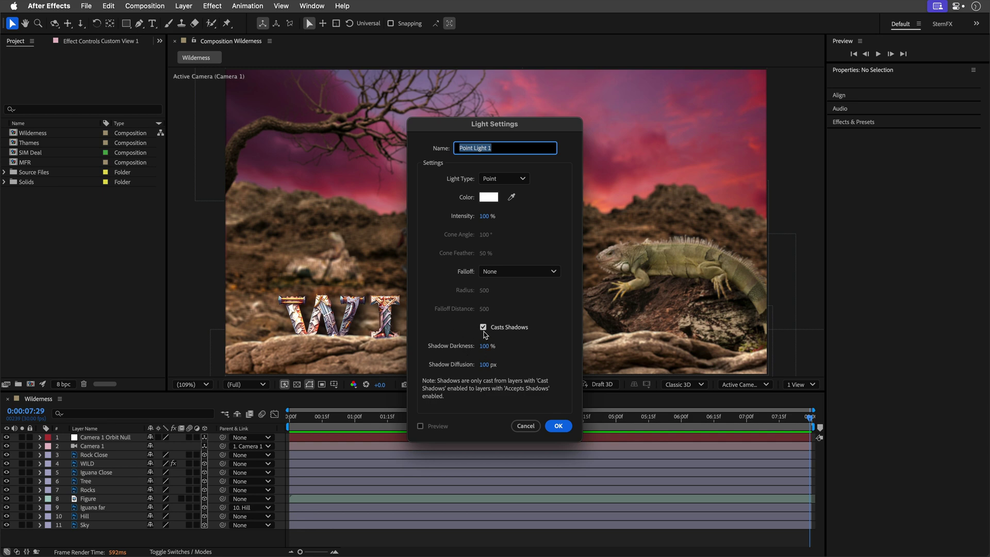
{"action": "left_click", "coordinate": [483, 330]}
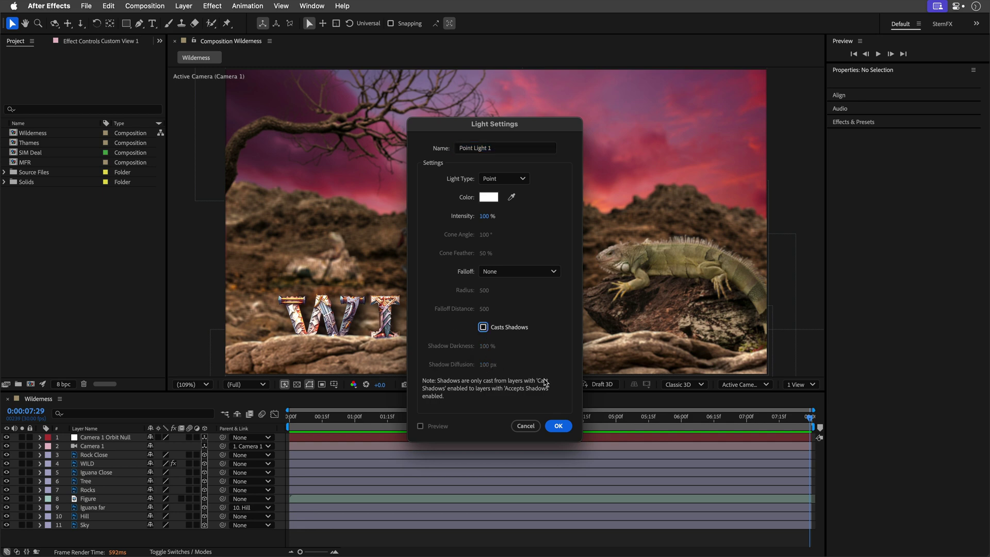
{"action": "left_click", "coordinate": [562, 427]}
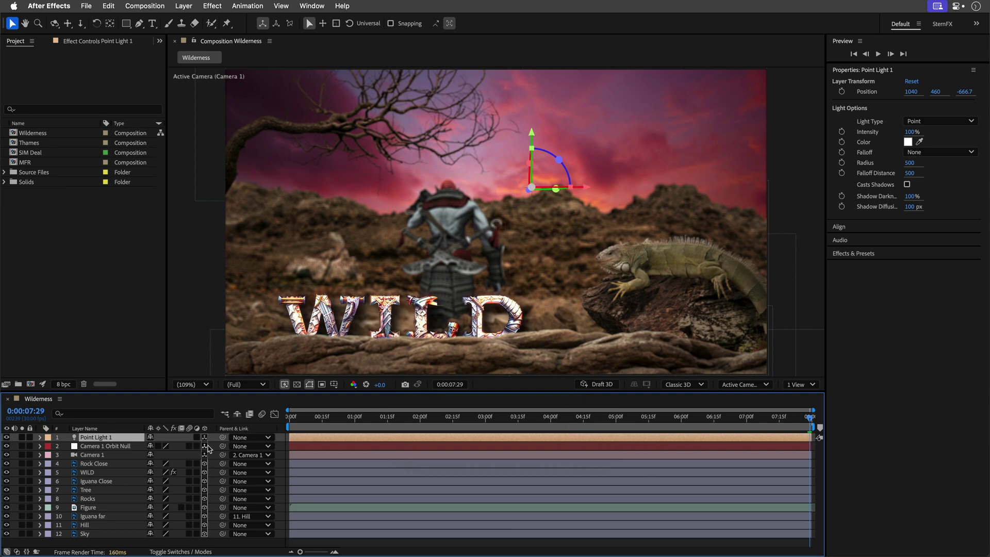
Step: Move the unparented Point Light 1 along Z to sit in front of the WILD text
{"action": "left_click_drag", "start_coordinate": [223, 437], "coordinate": [130, 456]}
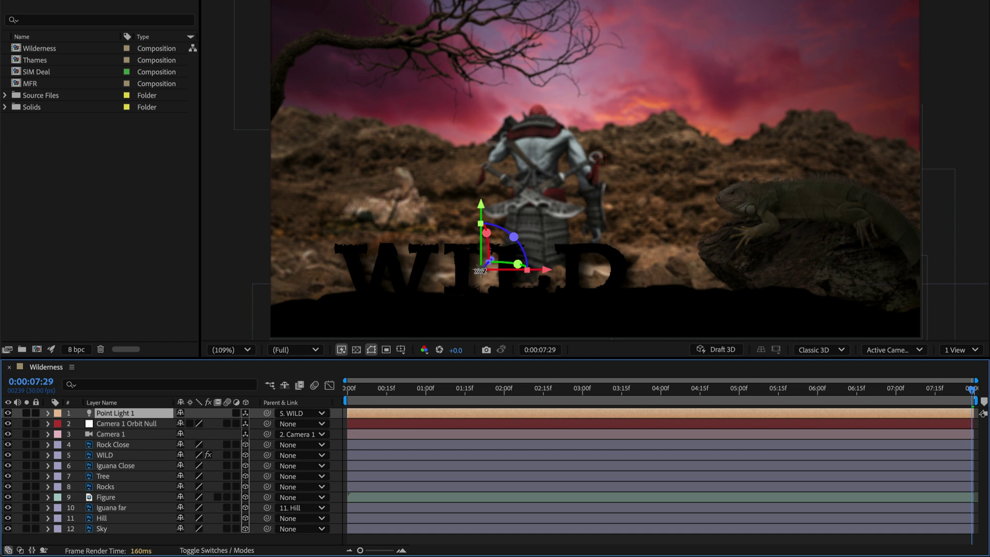
{"action": "left_click", "coordinate": [267, 417]}
{"action": "left_click_drag", "start_coordinate": [491, 263], "coordinate": [471, 287]}
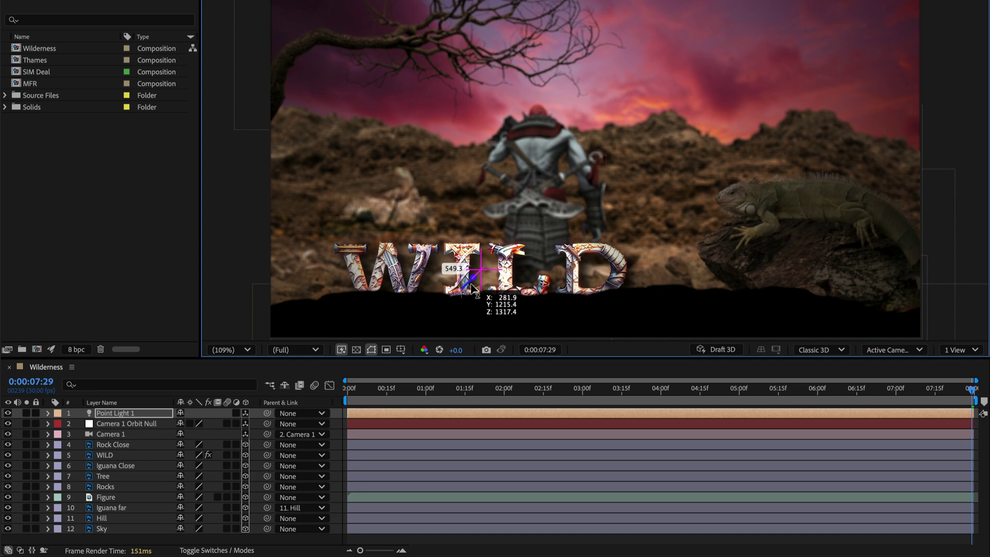
{"action": "left_click_drag", "start_coordinate": [471, 288], "coordinate": [454, 294]}
Step: Parent Point Light 1 to Camera 1 and return to the first frame
{"action": "left_click_drag", "start_coordinate": [972, 396], "coordinate": [974, 429]}
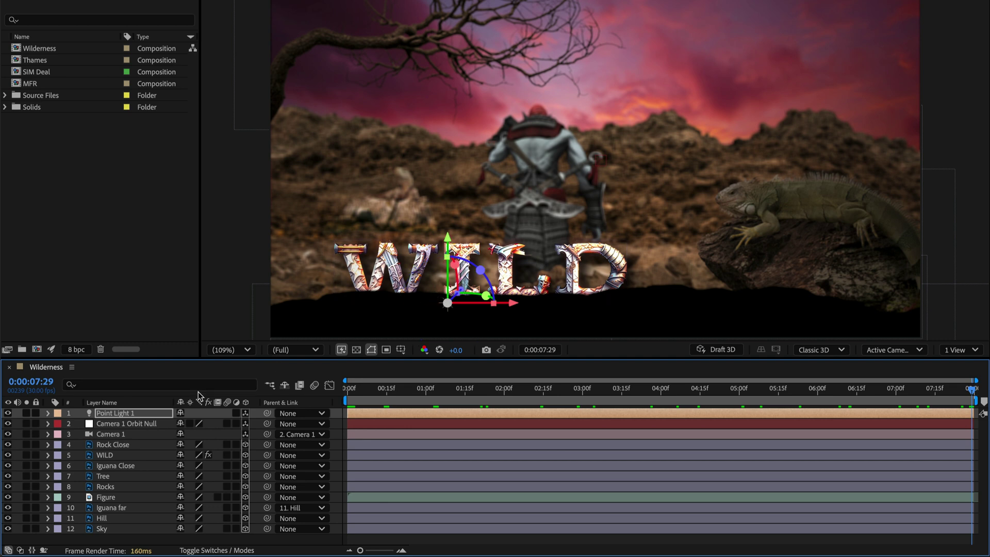
{"action": "left_click_drag", "start_coordinate": [267, 413], "coordinate": [215, 436]}
{"action": "left_click_drag", "start_coordinate": [542, 399], "coordinate": [305, 414]}
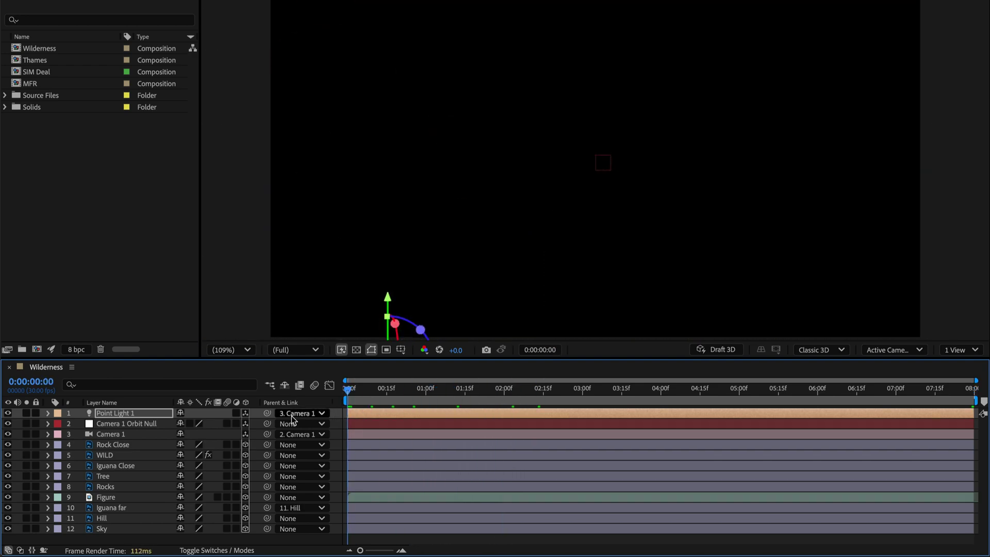
Step: Play the lit comp and stop on the final frame at 0:00:07:29
{"action": "key", "text": "space"}
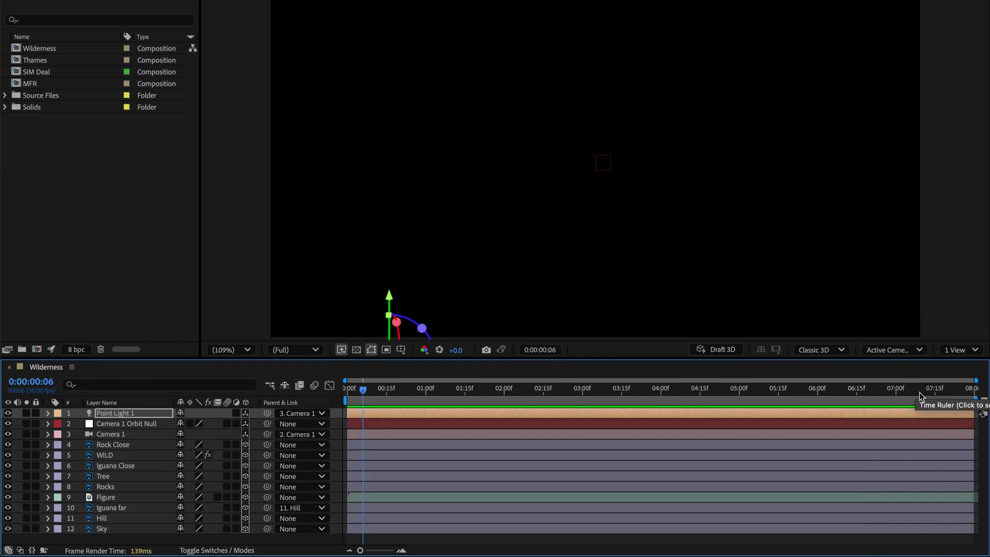
{"action": "left_click_drag", "start_coordinate": [919, 392], "coordinate": [972, 390]}
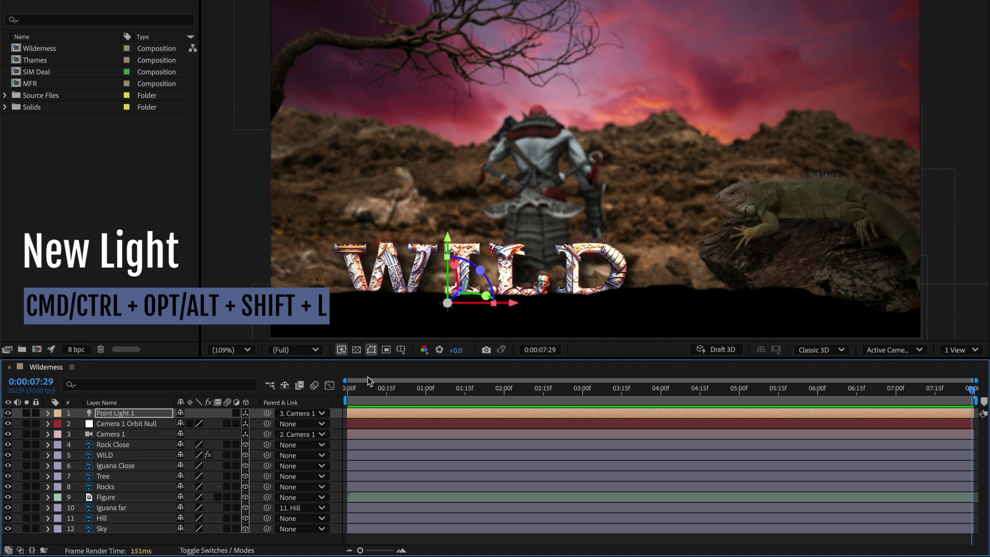
Step: Create Point Light 2 with intensity set to 40%
{"action": "key", "text": "ctrl+alt+shift+l"}
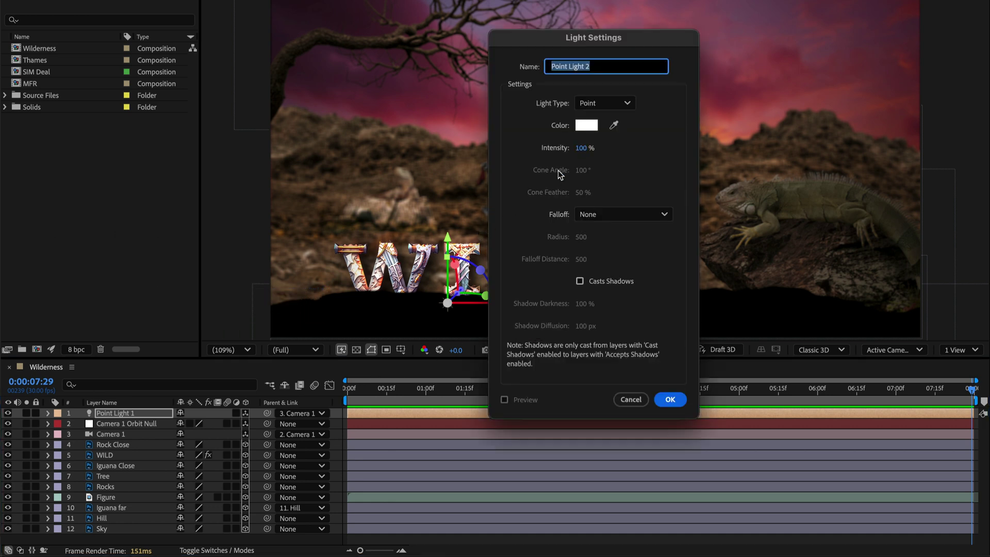
{"action": "left_click", "coordinate": [582, 148]}
{"action": "type", "text": "40"}
{"action": "left_click", "coordinate": [670, 399]}
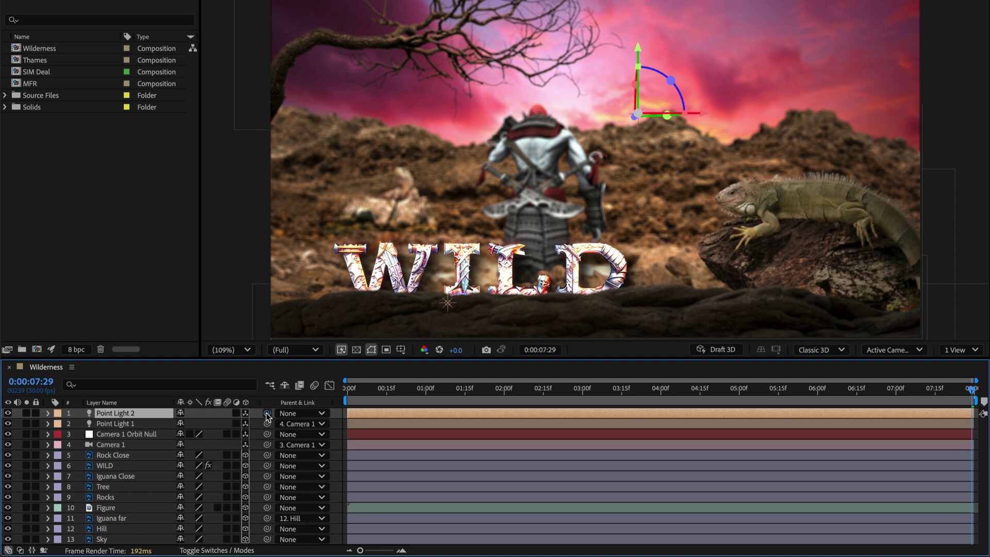
Step: Parent Point Light 2 to Iguana Close and move it up and in depth onto the iguana
{"action": "left_click_drag", "start_coordinate": [267, 413], "coordinate": [152, 476]}
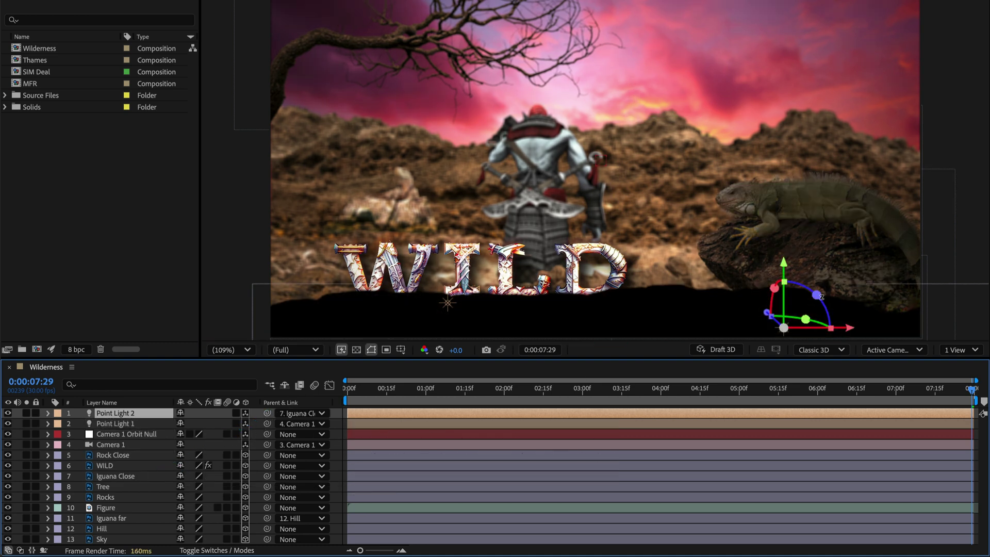
{"action": "left_click_drag", "start_coordinate": [788, 264], "coordinate": [791, 170]}
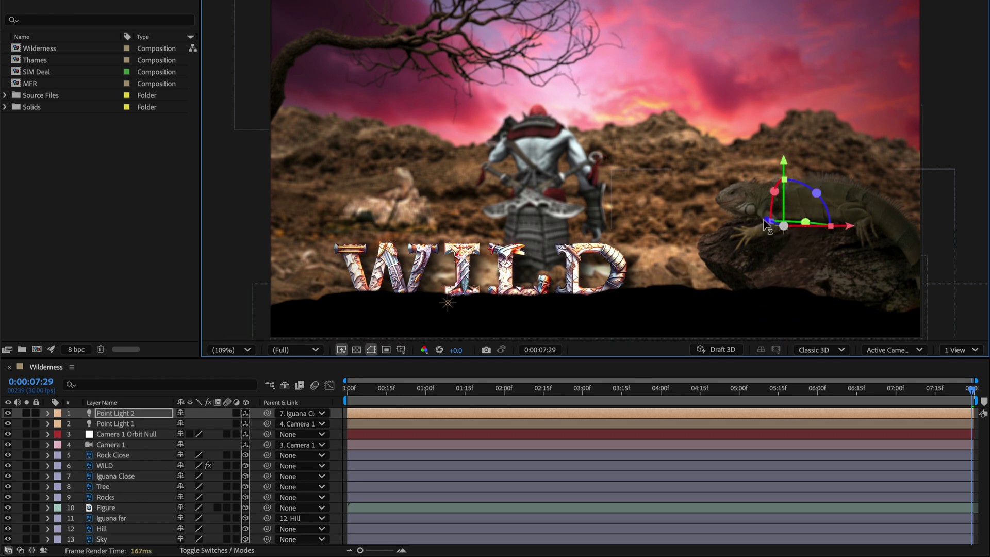
{"action": "left_click_drag", "start_coordinate": [773, 224], "coordinate": [797, 240]}
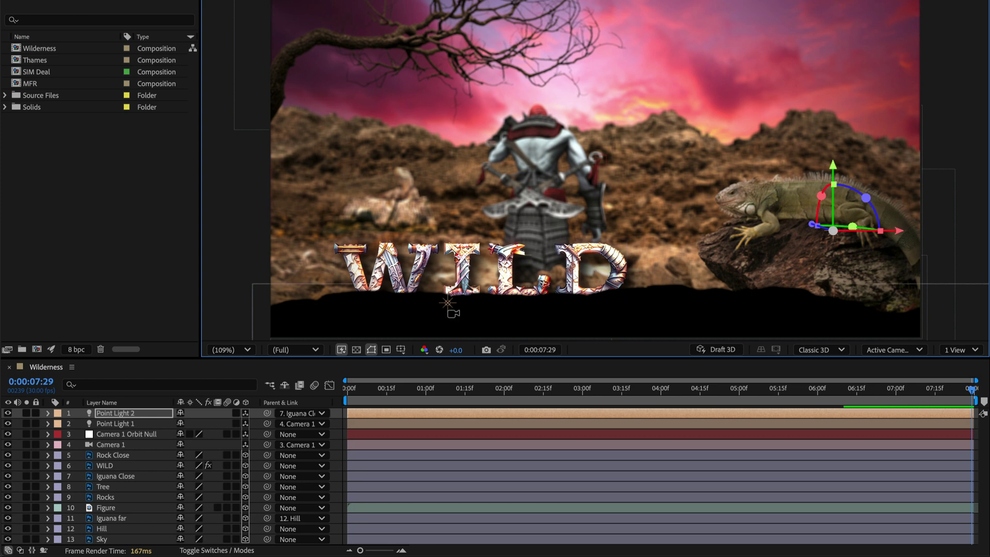
Step: Create Point Light 3 with a blue colour at 94% intensity
{"action": "key", "text": "ctrl+alt+shift+l"}
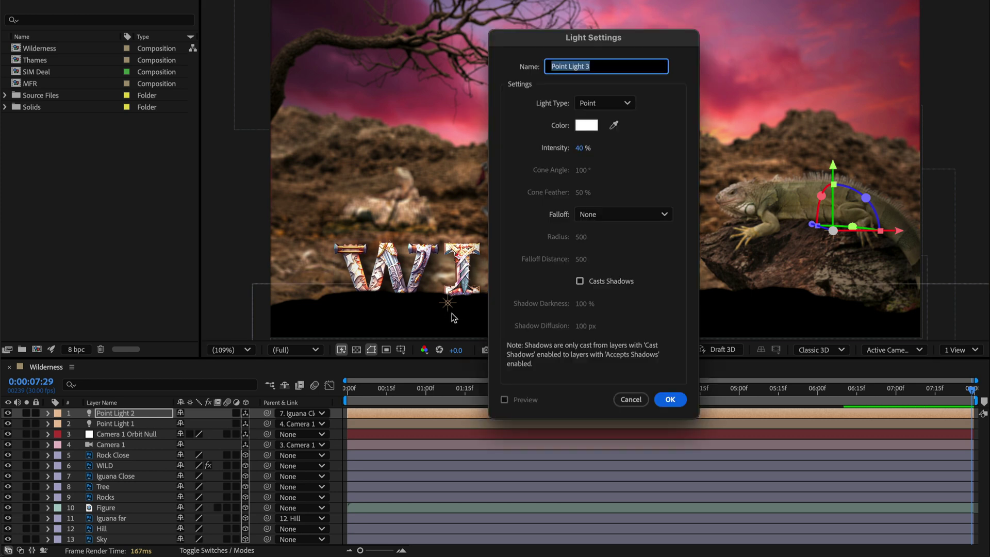
{"action": "left_click", "coordinate": [591, 127]}
{"action": "mouse_move", "coordinate": [624, 247]}
{"action": "left_mouse_down"}
{"action": "mouse_move", "coordinate": [625, 213]}
{"action": "mouse_move", "coordinate": [576, 168]}
{"action": "left_mouse_up"}
{"action": "left_click", "coordinate": [712, 161]}
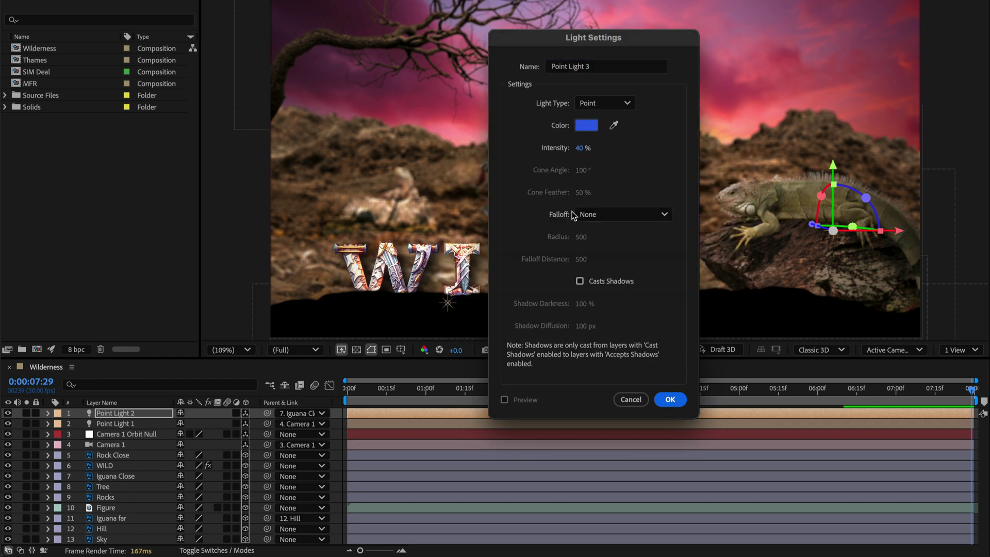
{"action": "key", "text": "Return"}
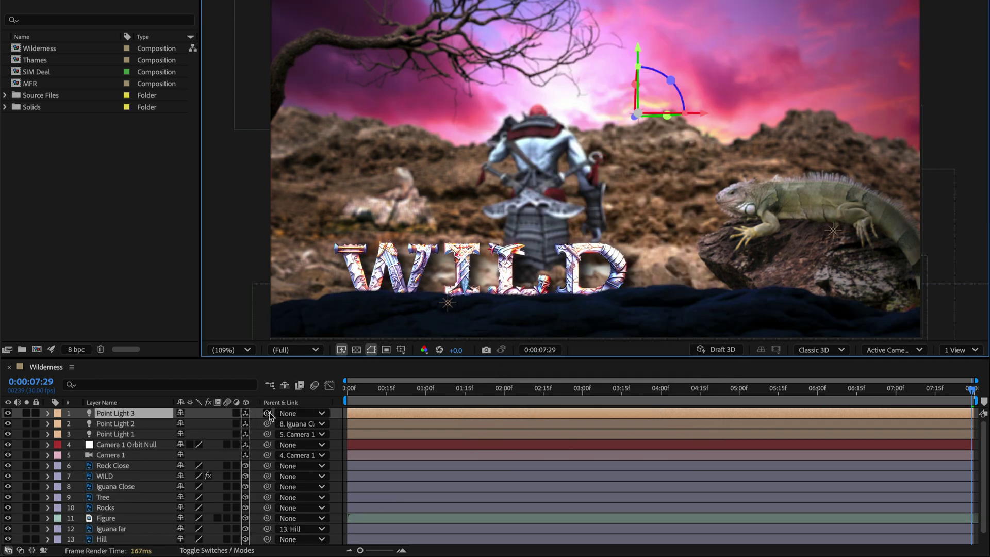
Step: Parent Point Light 3 to Sky, push it back and right, then review an earlier frame
{"action": "left_click_drag", "start_coordinate": [267, 413], "coordinate": [109, 541]}
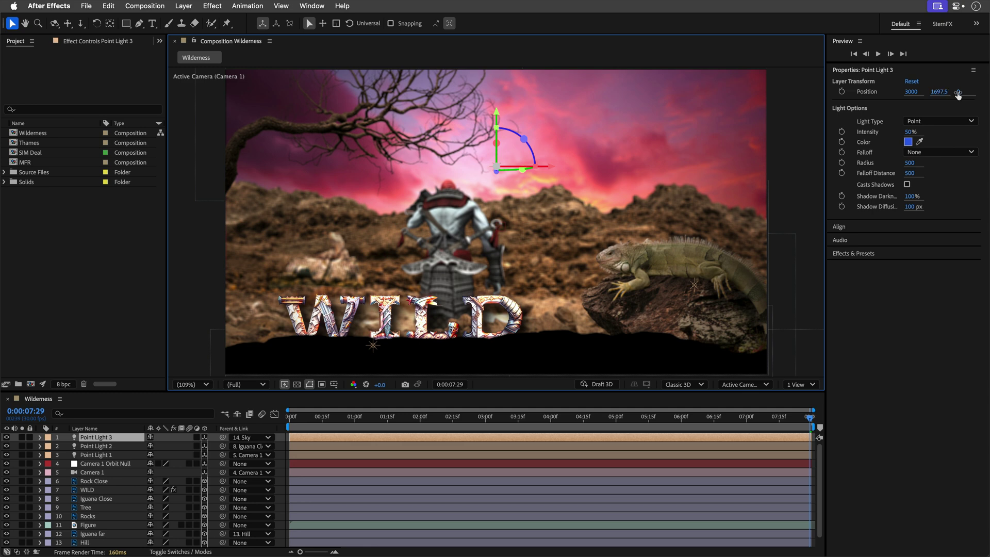
{"action": "left_click_drag", "start_coordinate": [958, 93], "coordinate": [154, 133]}
{"action": "left_click_drag", "start_coordinate": [550, 144], "coordinate": [706, 140]}
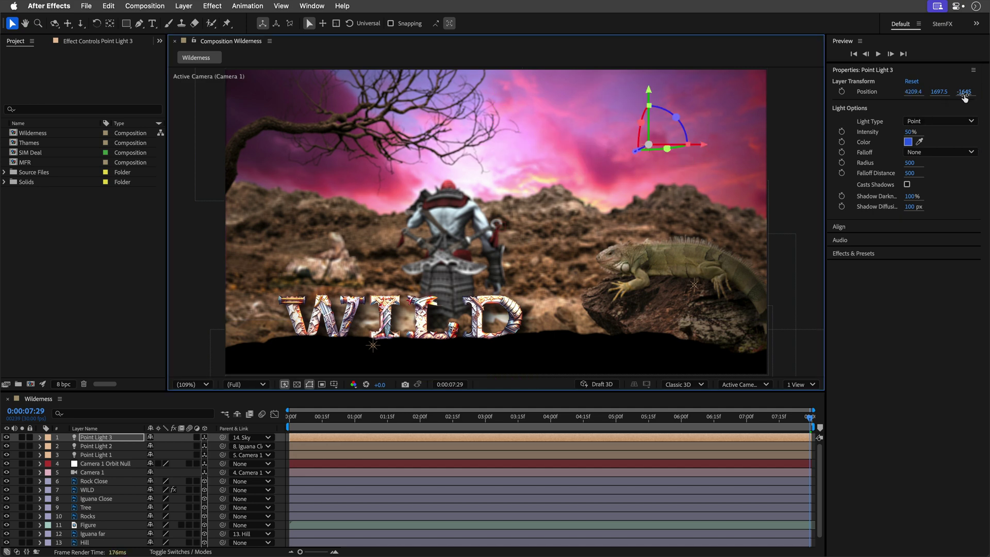
{"action": "left_click_drag", "start_coordinate": [964, 97], "coordinate": [934, 132]}
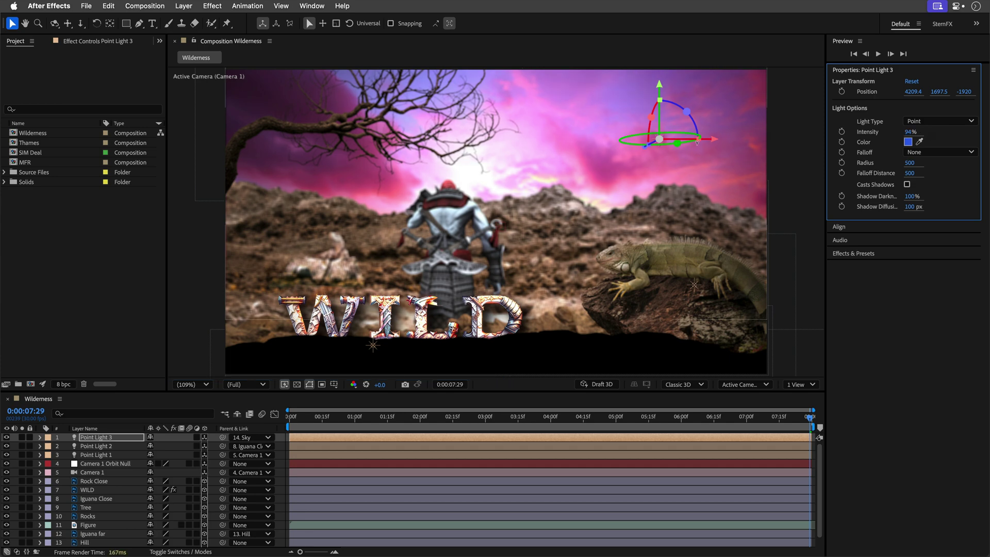
{"action": "left_click_drag", "start_coordinate": [811, 420], "coordinate": [860, 425]}
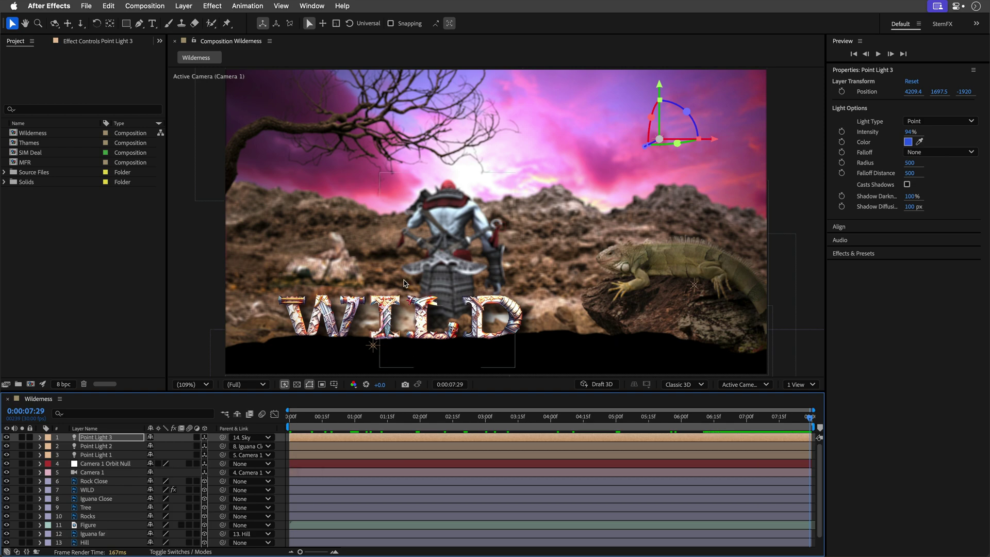
Step: Turn on the Adjustment Layer switch for all three point lights, then deselect them
{"action": "left_click", "coordinate": [93, 455], "text": "shift"}
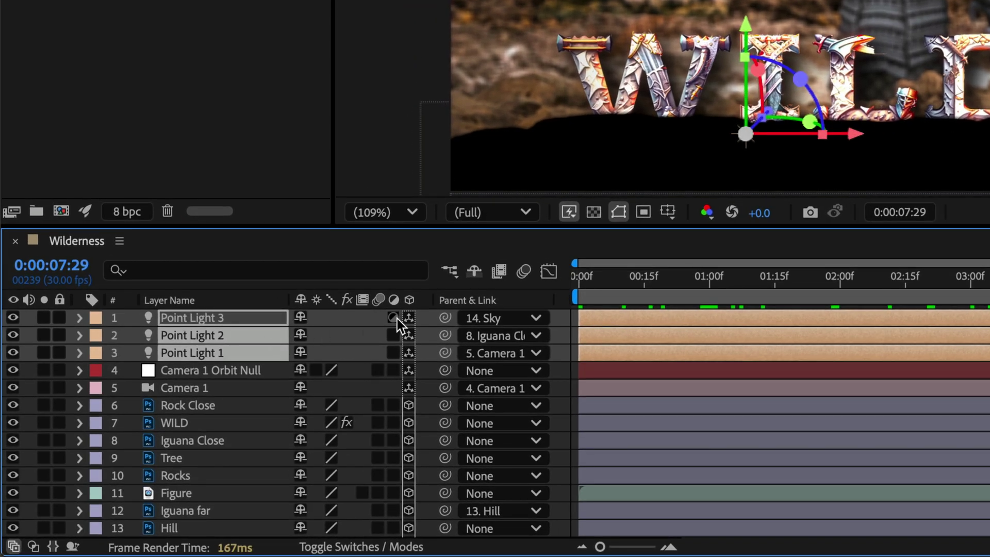
{"action": "left_click", "coordinate": [393, 317]}
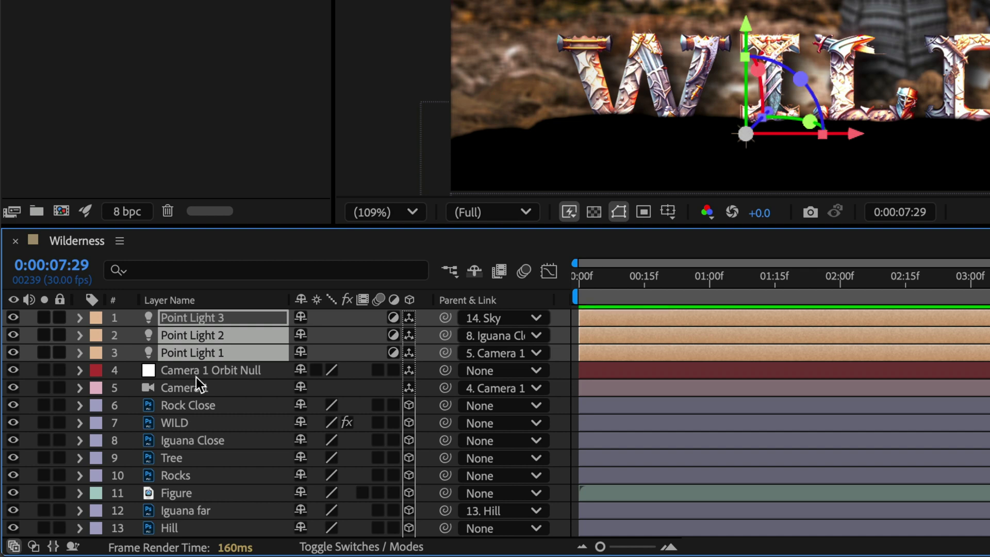
{"action": "key", "text": "ctrl+shift+a"}
Step: Restack Point Lights 2, 3 and 1 just above Iguana Close, Sky and WILD
{"action": "left_click_drag", "start_coordinate": [198, 336], "coordinate": [194, 433]}
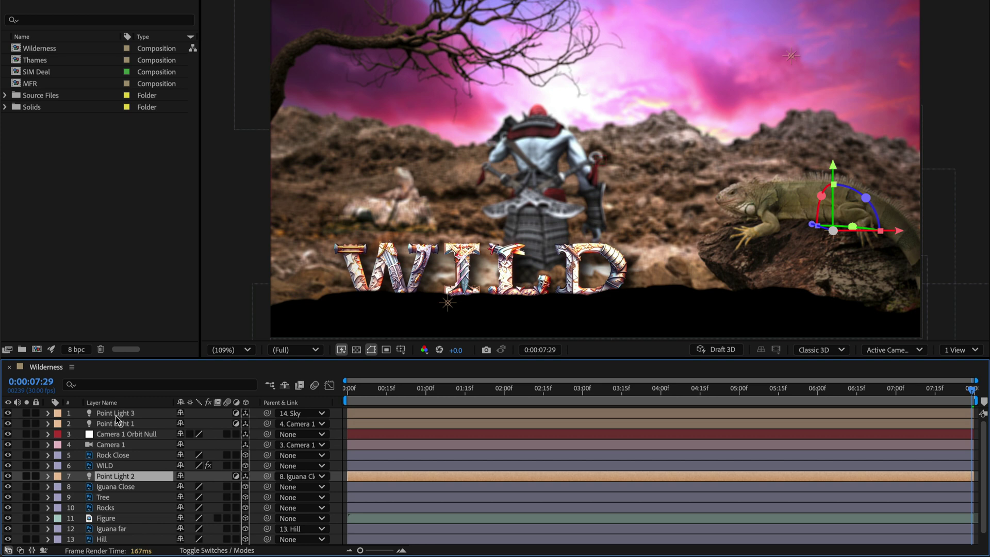
{"action": "left_click_drag", "start_coordinate": [117, 419], "coordinate": [119, 537]}
{"action": "scroll", "coordinate": [137, 453], "scroll_direction": "up", "scroll_amount": 1}
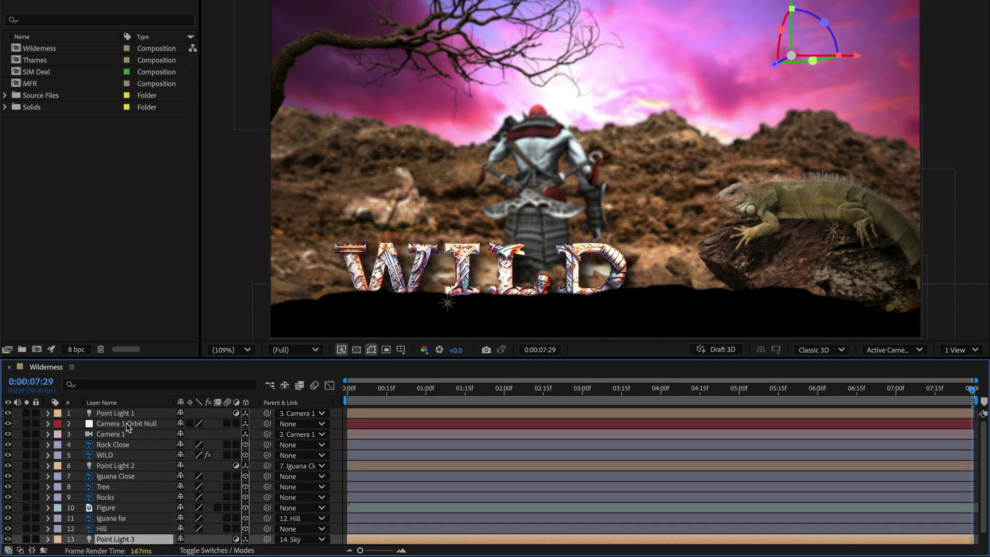
{"action": "left_click_drag", "start_coordinate": [120, 416], "coordinate": [120, 453]}
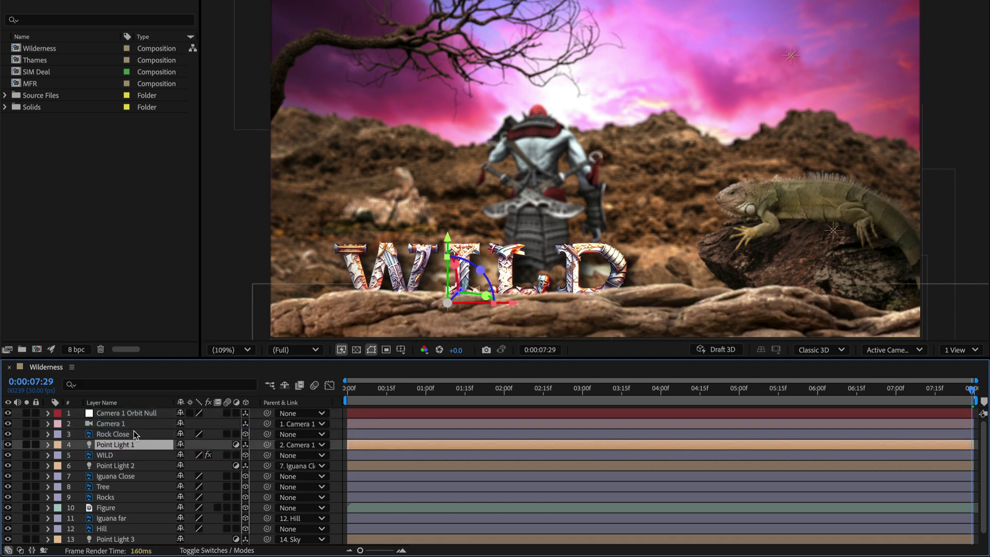
{"action": "left_click", "coordinate": [124, 436]}
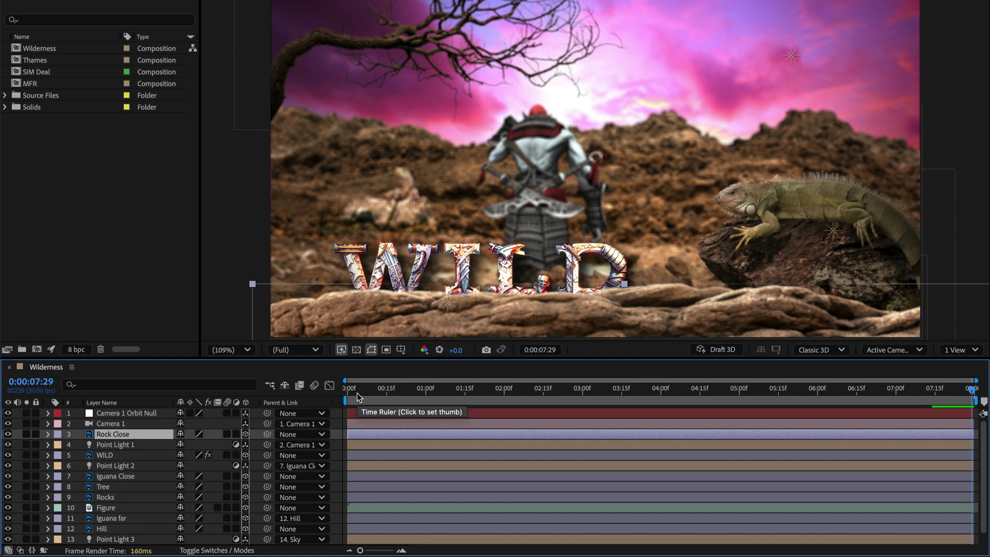
Step: Return to the first frame and play the Wilderness preview
{"action": "left_click_drag", "start_coordinate": [358, 402], "coordinate": [317, 402]}
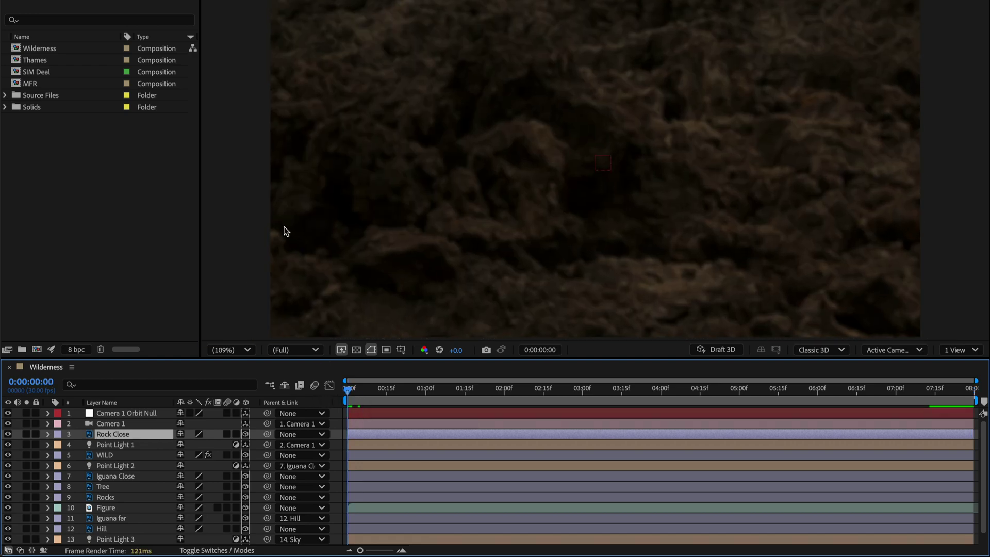
{"action": "key", "text": "space"}
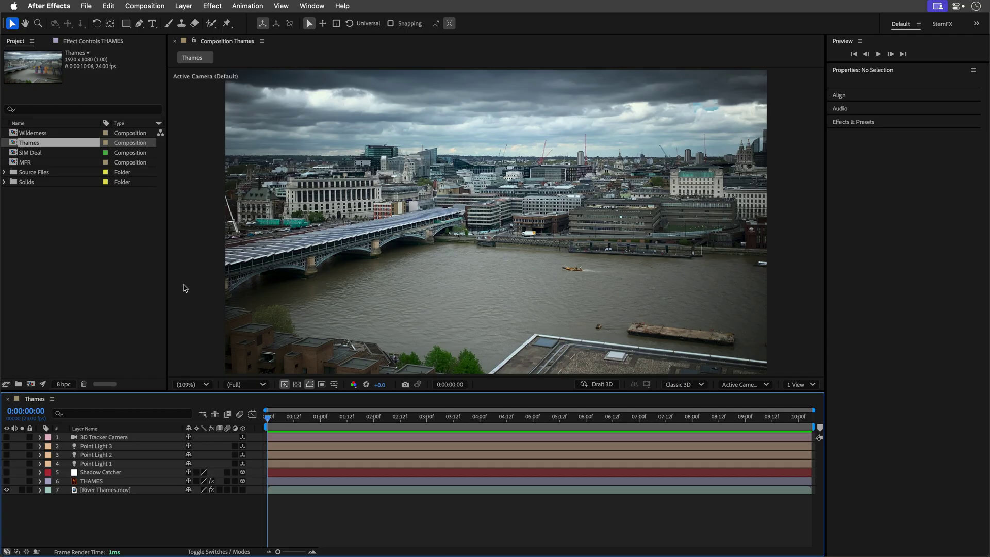
Step: Play the Thames footage with the viewer maximized, then restore the surrounding panels
{"action": "key", "text": "grave"}
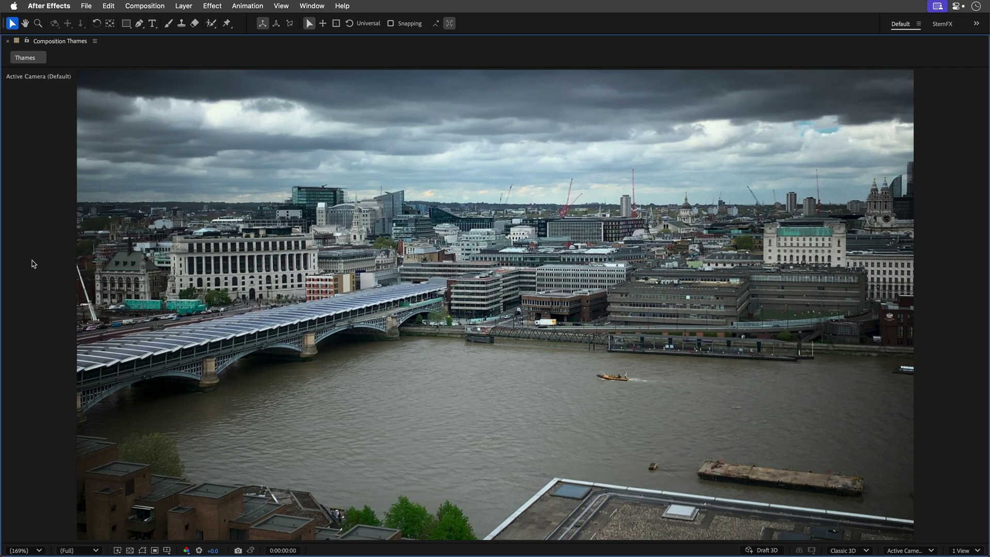
{"action": "key", "text": "space"}
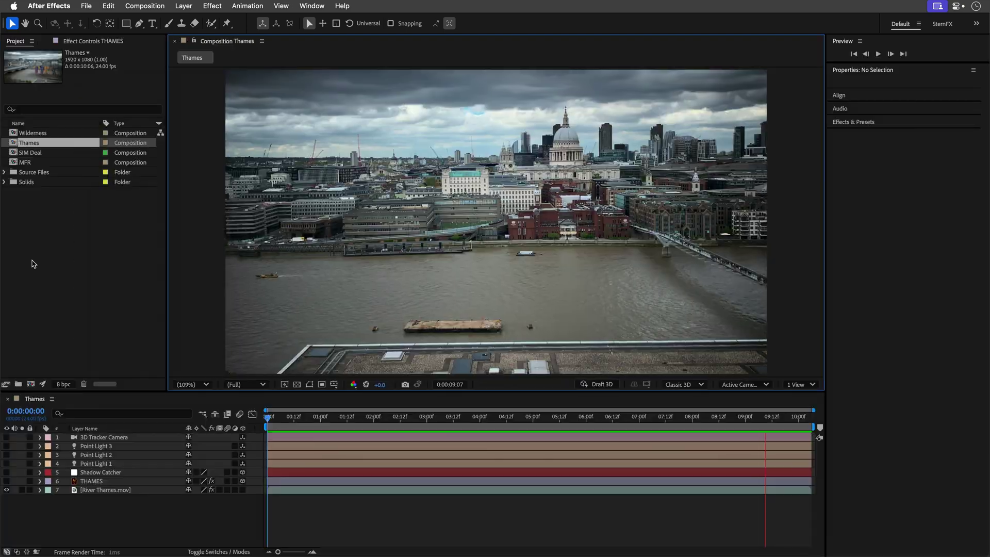
{"action": "key", "text": "grave"}
Step: Turn on visibility for THAMES, 3D Tracker Camera, two point lights and Shadow Catcher
{"action": "left_click", "coordinate": [57, 481]}
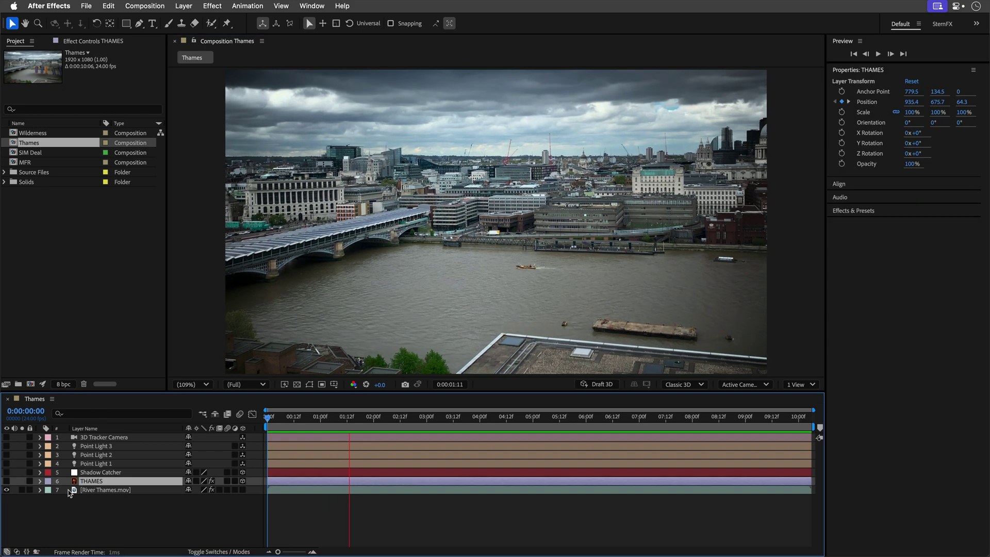
{"action": "left_click", "coordinate": [7, 481]}
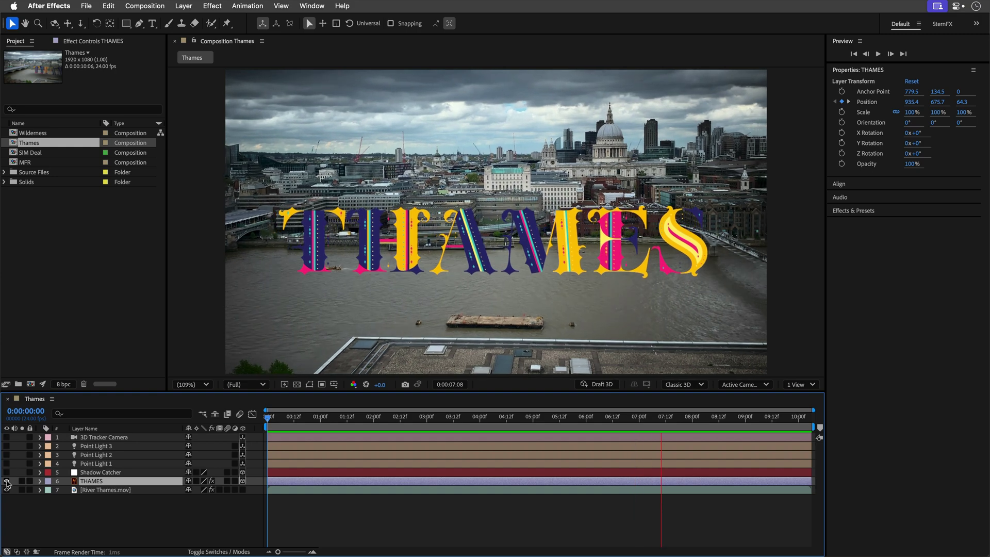
{"action": "left_click", "coordinate": [6, 438]}
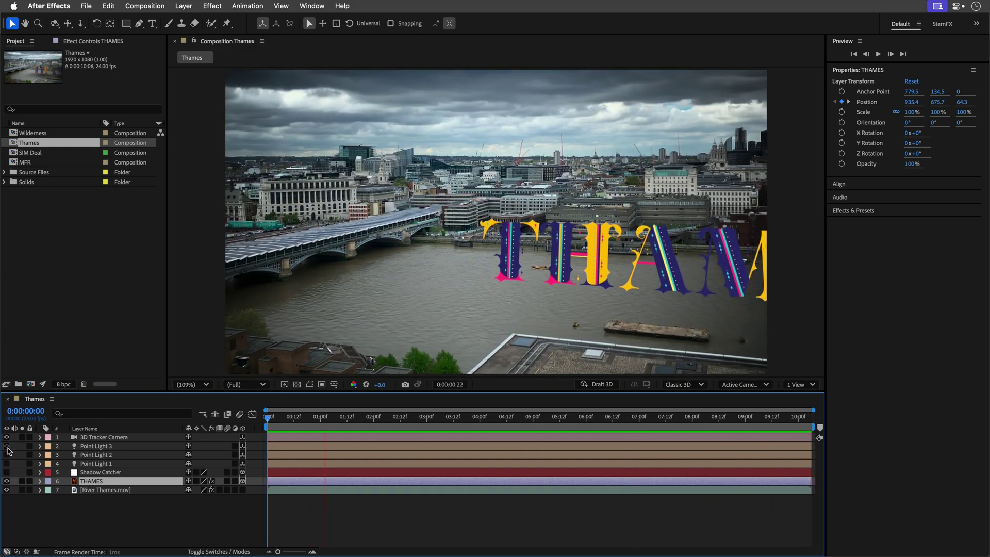
{"action": "left_click", "coordinate": [6, 463]}
{"action": "left_click", "coordinate": [6, 454]}
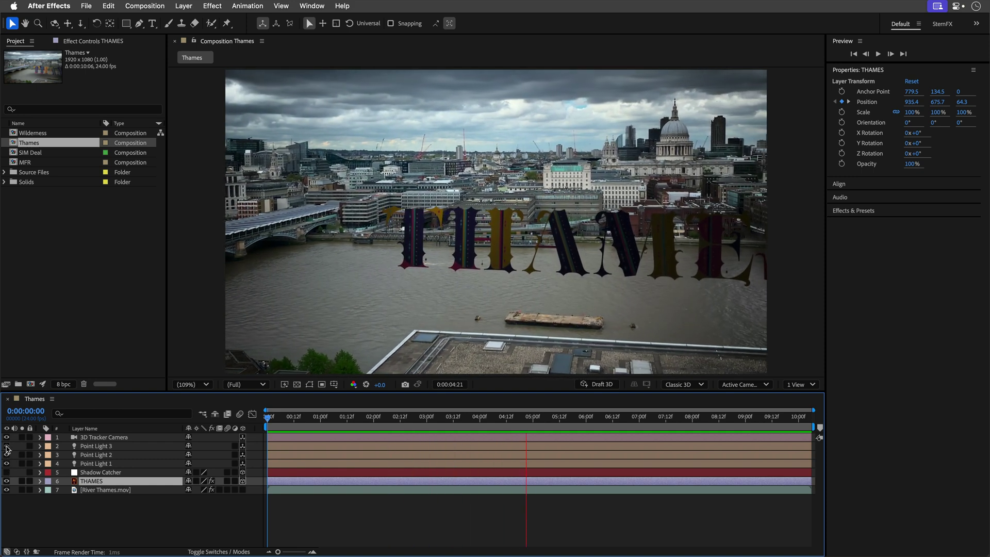
{"action": "left_click", "coordinate": [7, 472]}
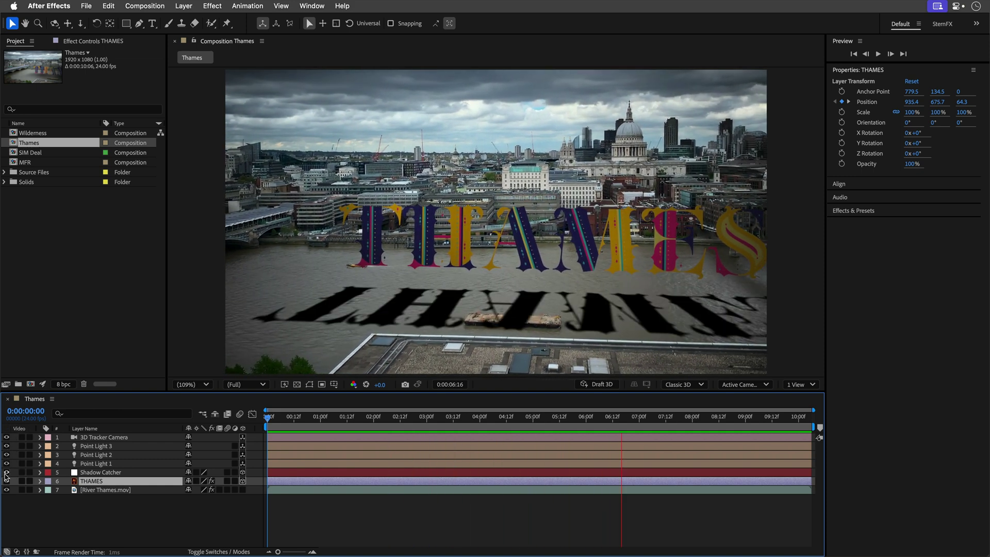
Step: Select the Shadow Catcher layer and stop on frame 0:00:07:20
{"action": "left_click", "coordinate": [96, 473]}
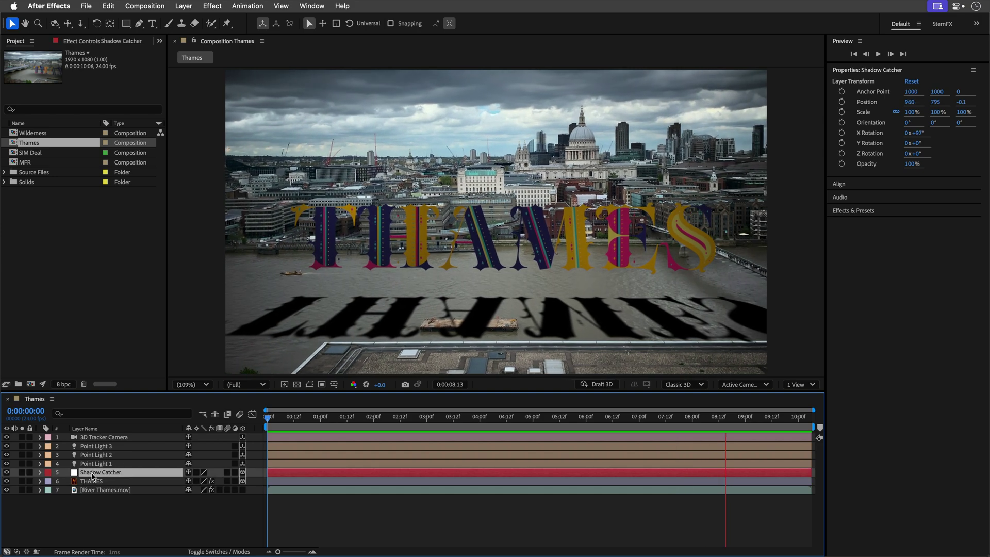
{"action": "key", "text": "h"}
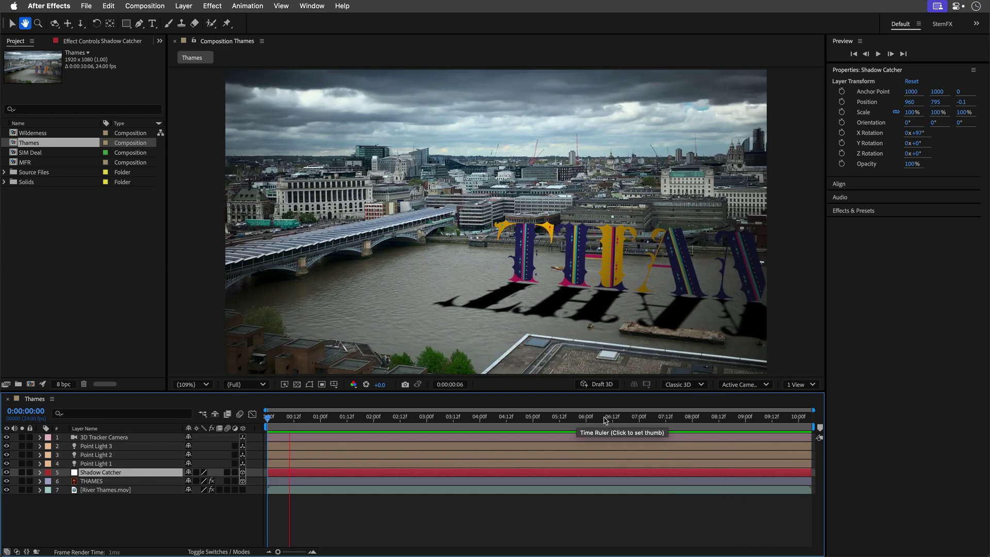
{"action": "key", "text": "v"}
{"action": "left_click", "coordinate": [684, 426]}
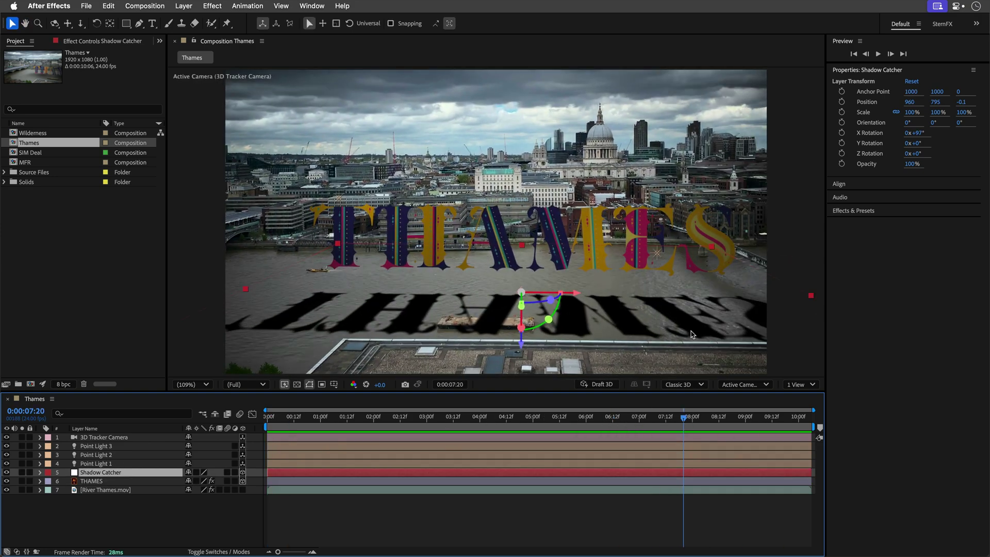
Step: Shift Point Light 1 along its depth axis in Custom View 1, then return to the active camera
{"action": "key", "text": "F11"}
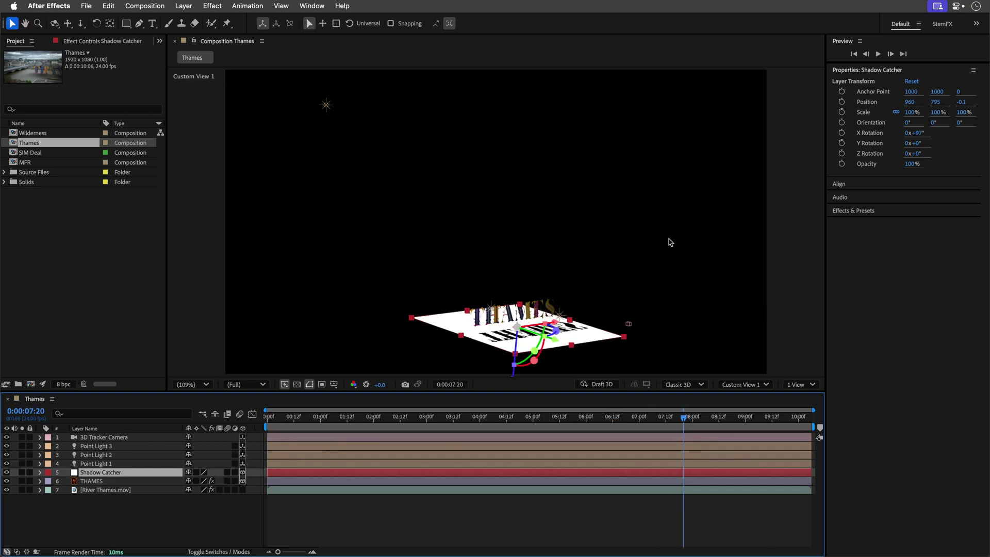
{"action": "left_click", "coordinate": [327, 105]}
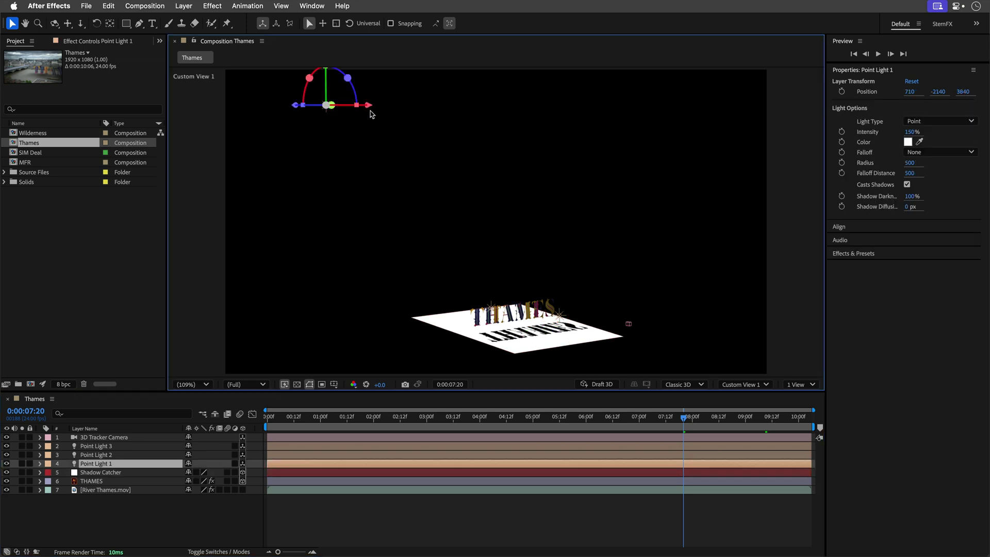
{"action": "left_click_drag", "start_coordinate": [301, 107], "coordinate": [378, 113]}
{"action": "key", "text": "F12"}
{"action": "mouse_move", "coordinate": [683, 418]}
{"action": "left_mouse_down"}
{"action": "mouse_move", "coordinate": [289, 437]}
{"action": "mouse_move", "coordinate": [808, 431]}
{"action": "mouse_move", "coordinate": [466, 433]}
{"action": "mouse_move", "coordinate": [698, 431]}
{"action": "mouse_move", "coordinate": [670, 431]}
{"action": "left_mouse_up"}
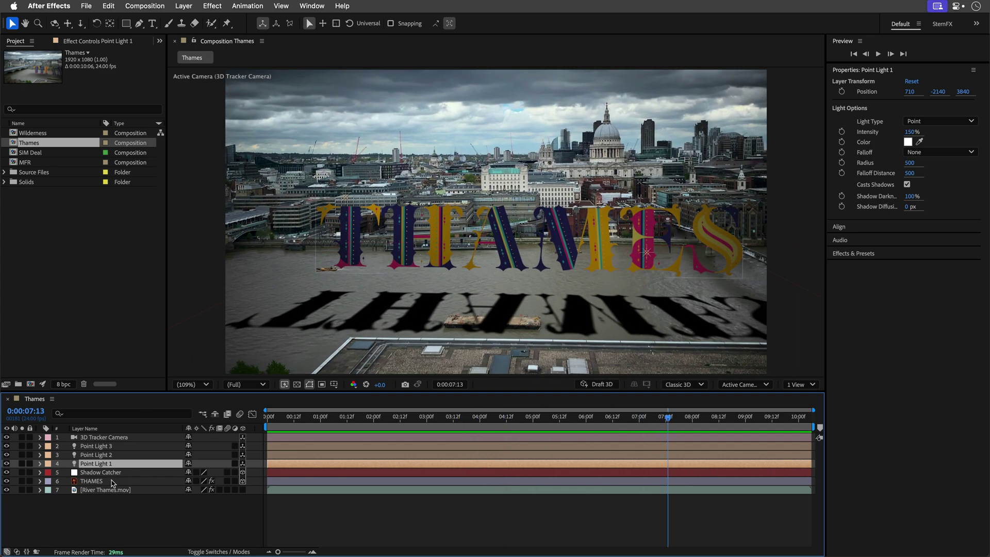
Step: Open the THAMES layer's Material Options and scrub Light Transmission to about 60%
{"action": "left_click", "coordinate": [87, 483]}
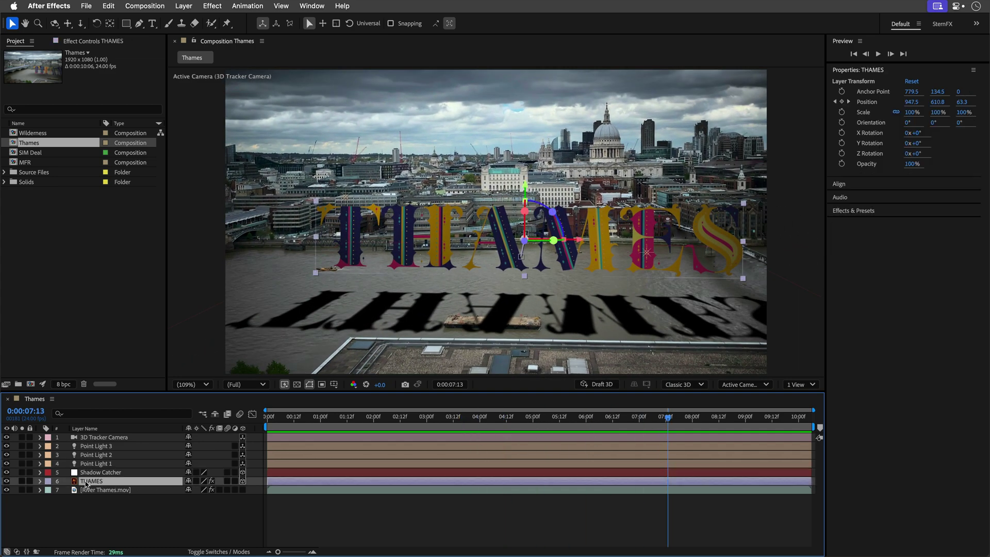
{"action": "left_click", "coordinate": [41, 481]}
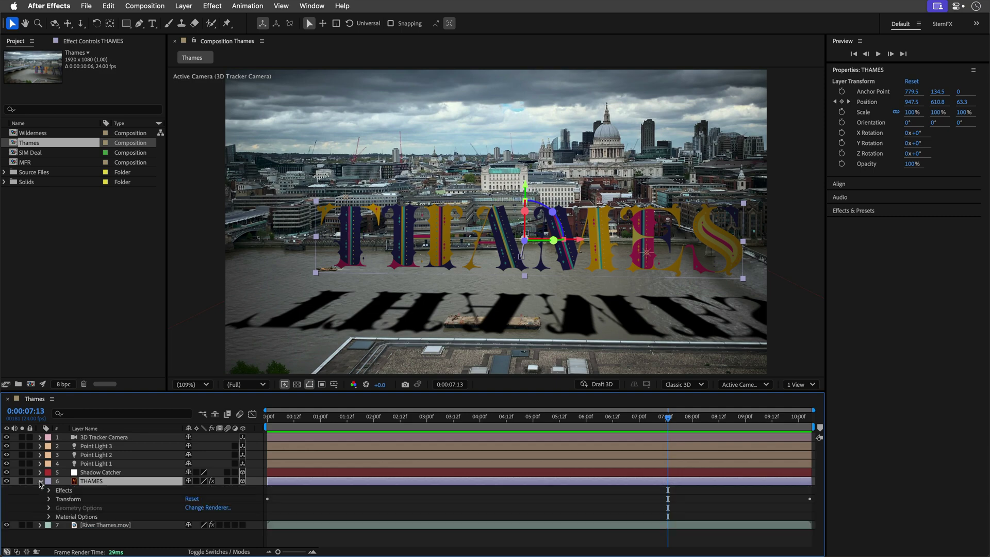
{"action": "left_click", "coordinate": [49, 516]}
{"action": "scroll", "coordinate": [77, 508], "scroll_direction": "down", "scroll_amount": 3}
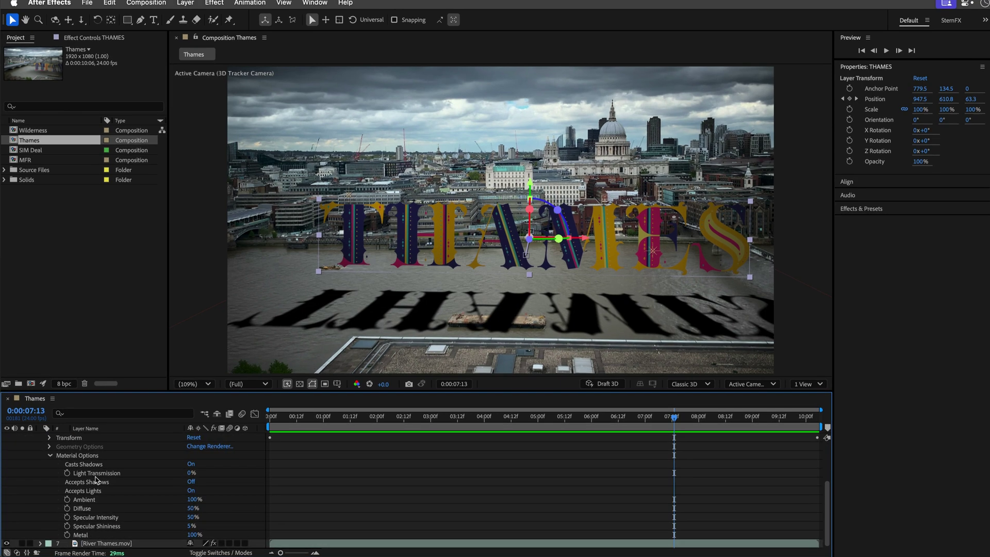
{"action": "left_click", "coordinate": [98, 473]}
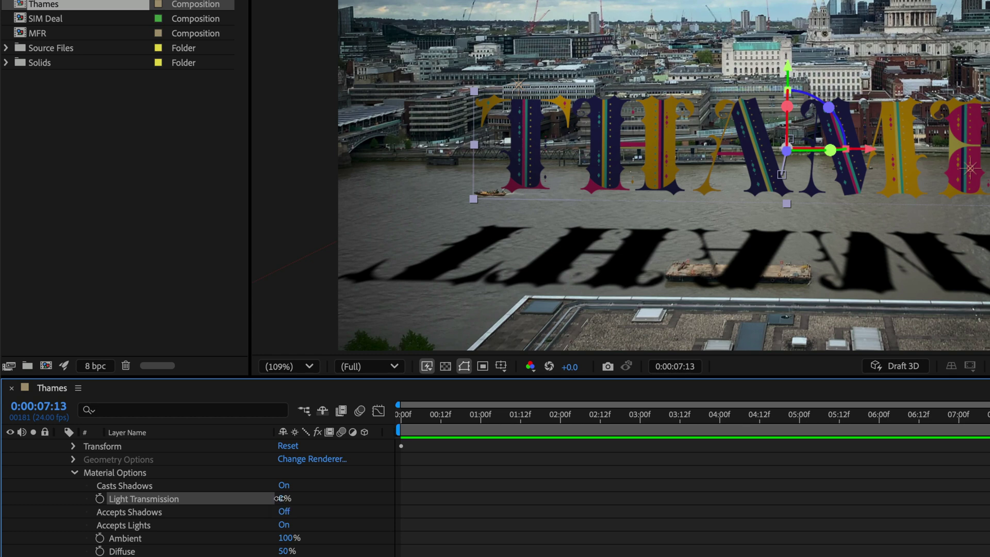
{"action": "left_click_drag", "start_coordinate": [279, 498], "coordinate": [342, 496]}
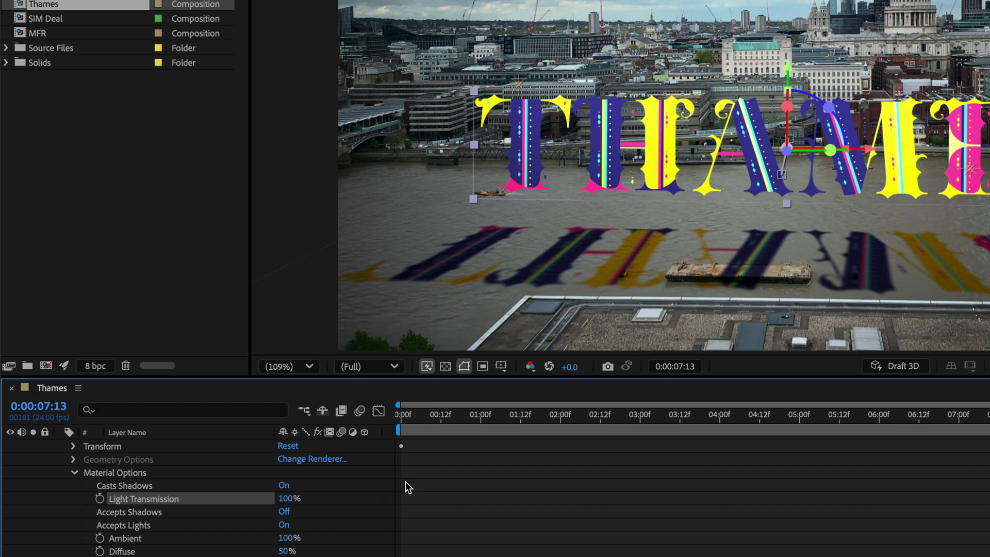
{"action": "left_click_drag", "start_coordinate": [594, 414], "coordinate": [902, 416]}
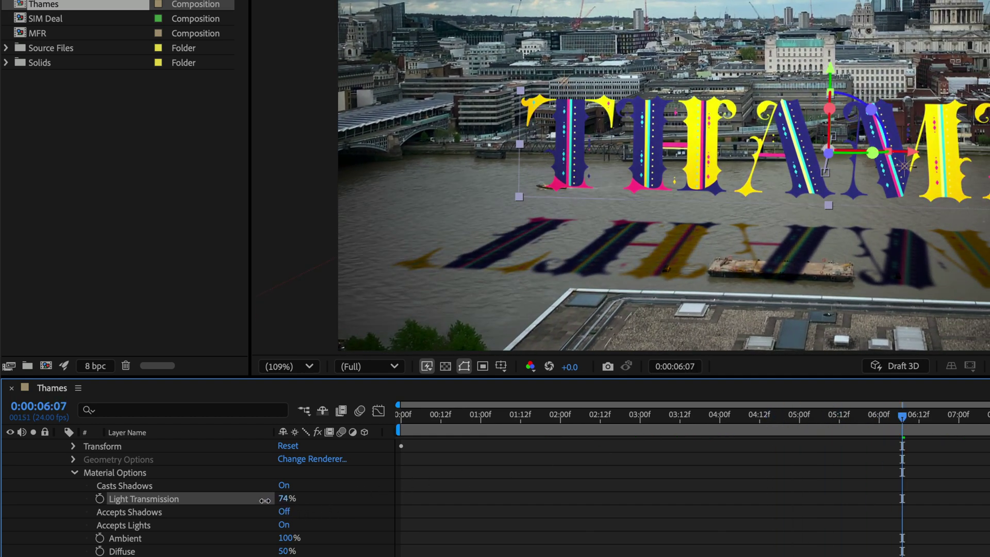
{"action": "left_click_drag", "start_coordinate": [264, 500], "coordinate": [256, 501]}
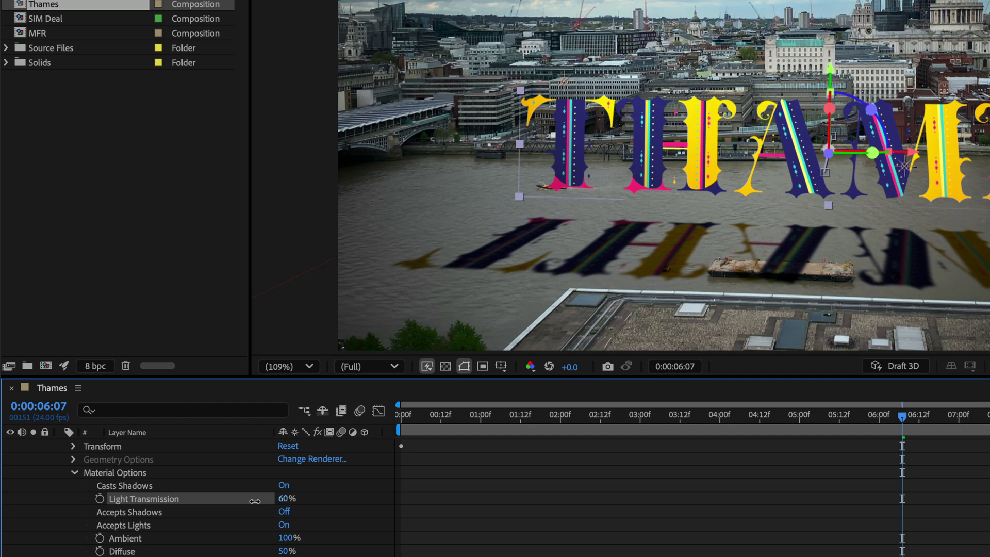
Step: Collapse THAMES and give Point Light 1 60% shadow darkness with 200 px diffusion
{"action": "left_click", "coordinate": [73, 473]}
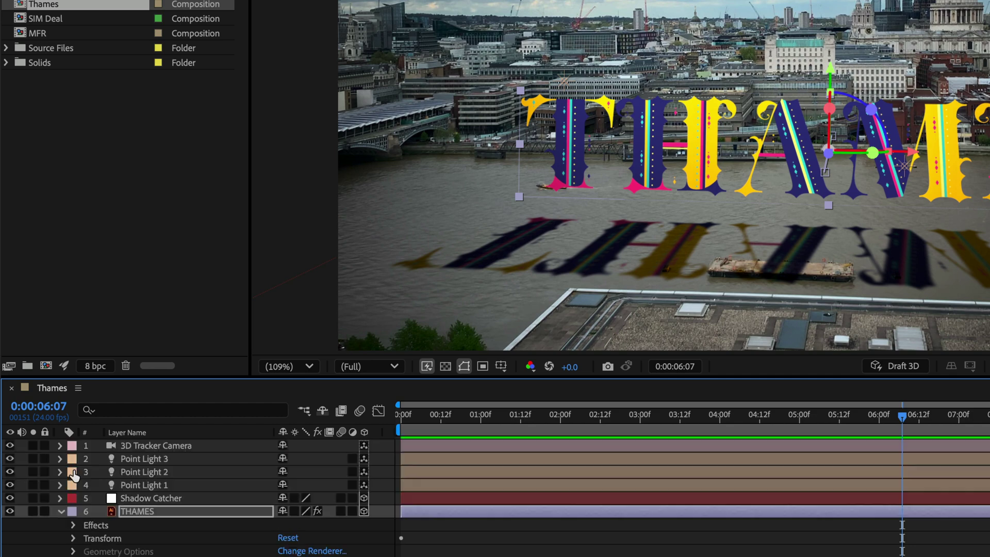
{"action": "left_click", "coordinate": [61, 512]}
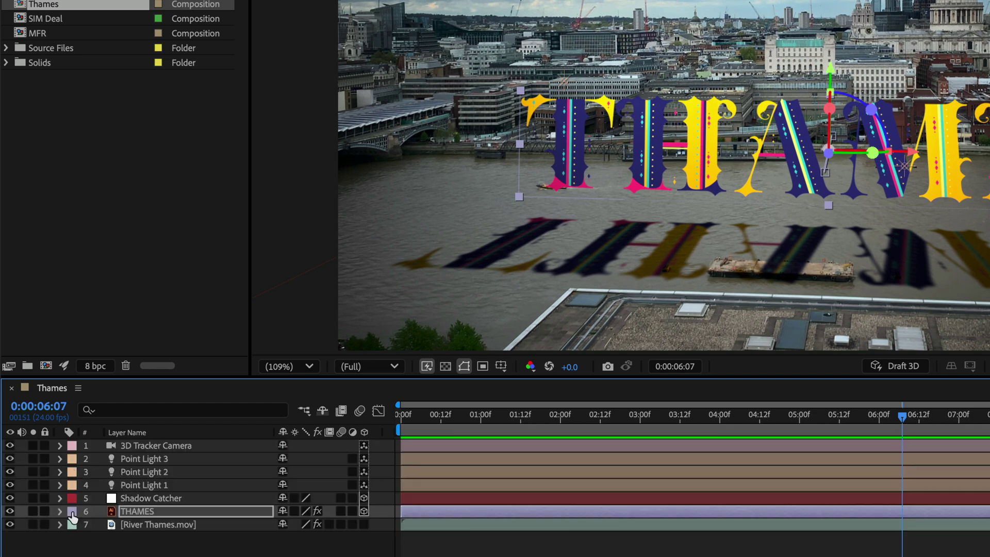
{"action": "left_click", "coordinate": [135, 484]}
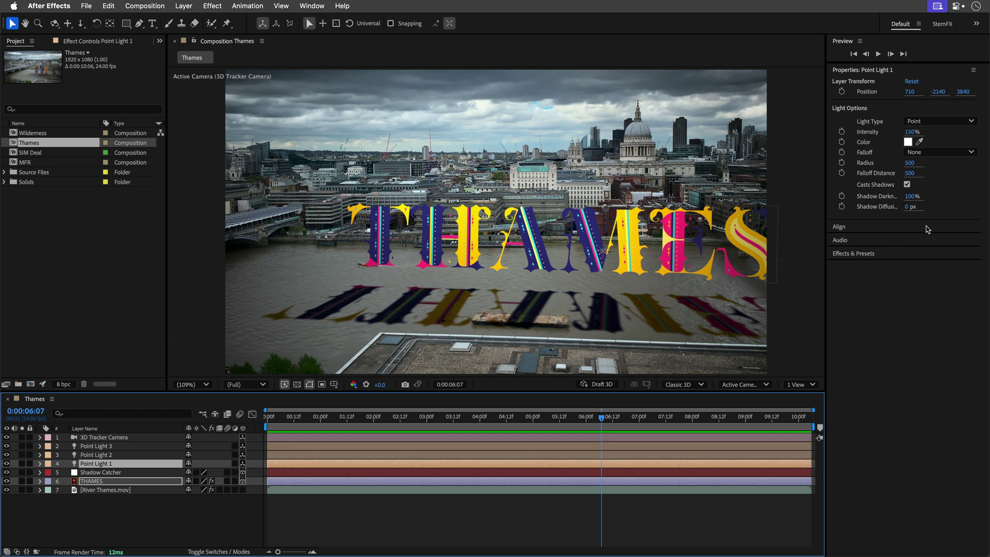
{"action": "left_click_drag", "start_coordinate": [916, 202], "coordinate": [911, 197]}
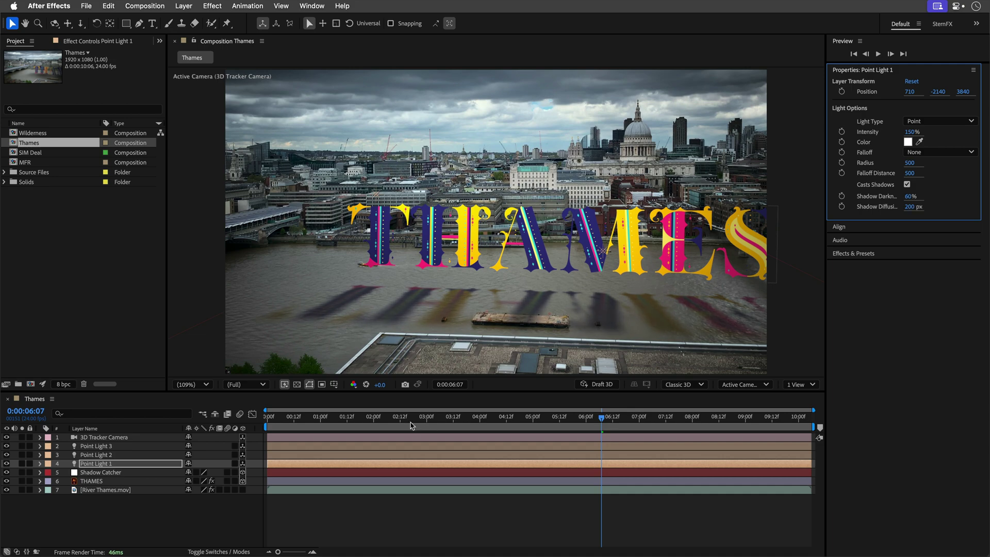
{"action": "left_click_drag", "start_coordinate": [411, 425], "coordinate": [230, 429]}
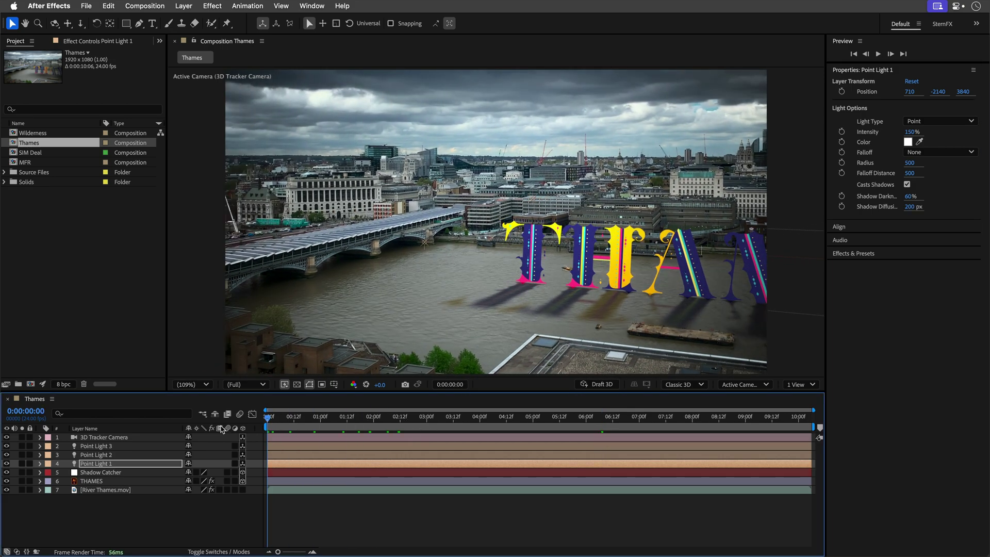
Step: Play a preview of the lit Thames shot from the start
{"action": "key", "text": "space"}
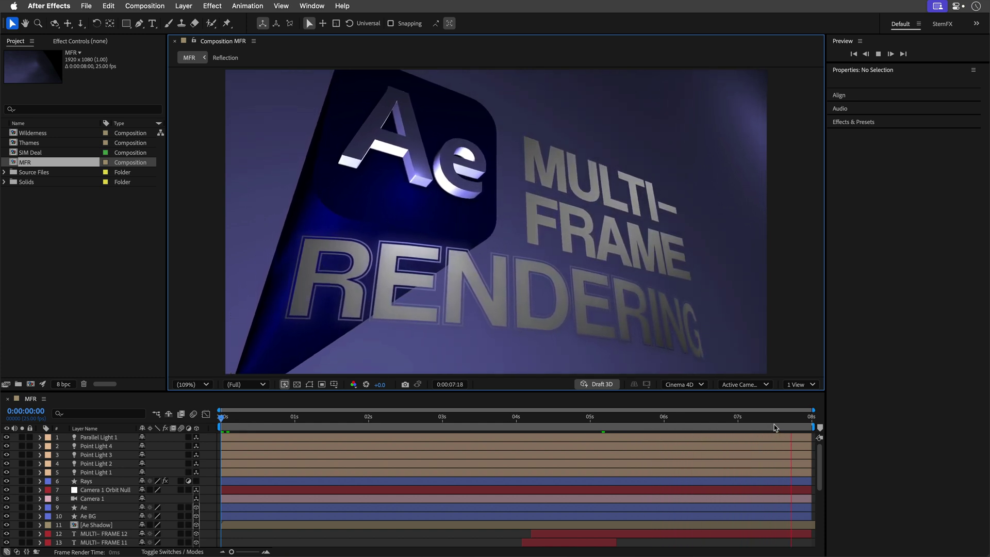
Step: Stop playback, keep the Cinema 4D renderer and enable Draft 3D
{"action": "key", "text": "space"}
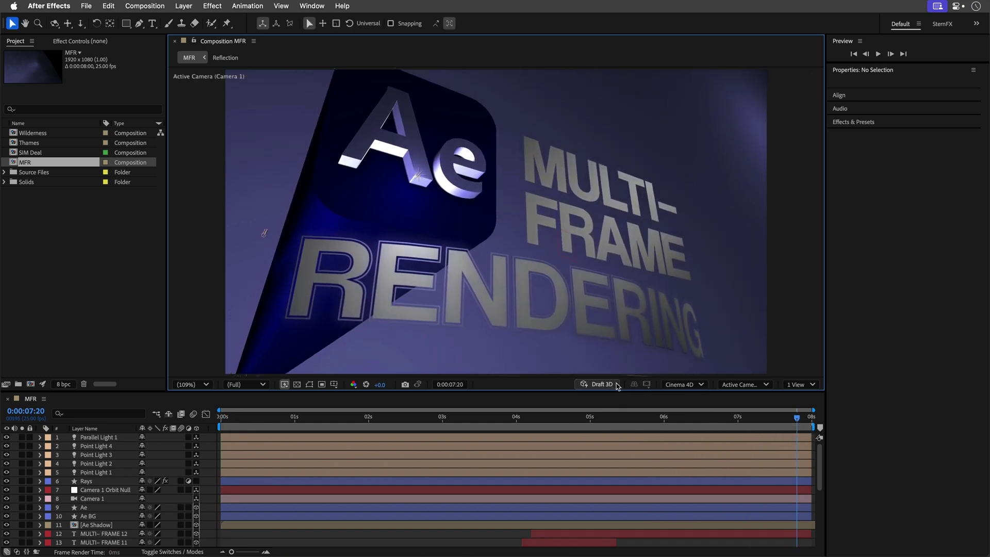
{"action": "left_click", "coordinate": [683, 384]}
{"action": "left_click", "coordinate": [691, 428]}
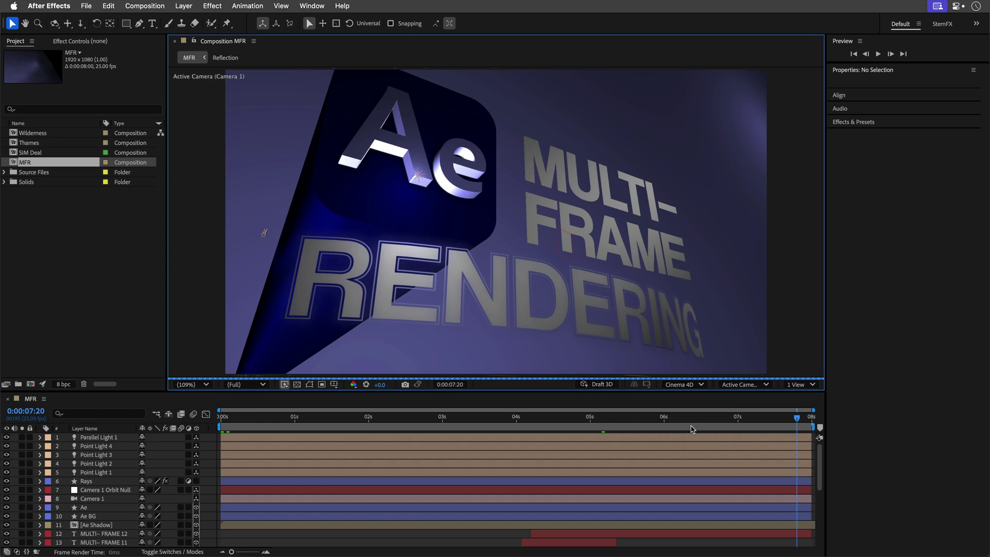
{"action": "left_click", "coordinate": [603, 385]}
{"action": "left_click_drag", "start_coordinate": [746, 424], "coordinate": [730, 441]}
Step: Inspect Point Lights 1–4 and Parallel Light 1 at the final frame 0:00:07:24
{"action": "left_click", "coordinate": [90, 475]}
{"action": "left_click", "coordinate": [98, 466]}
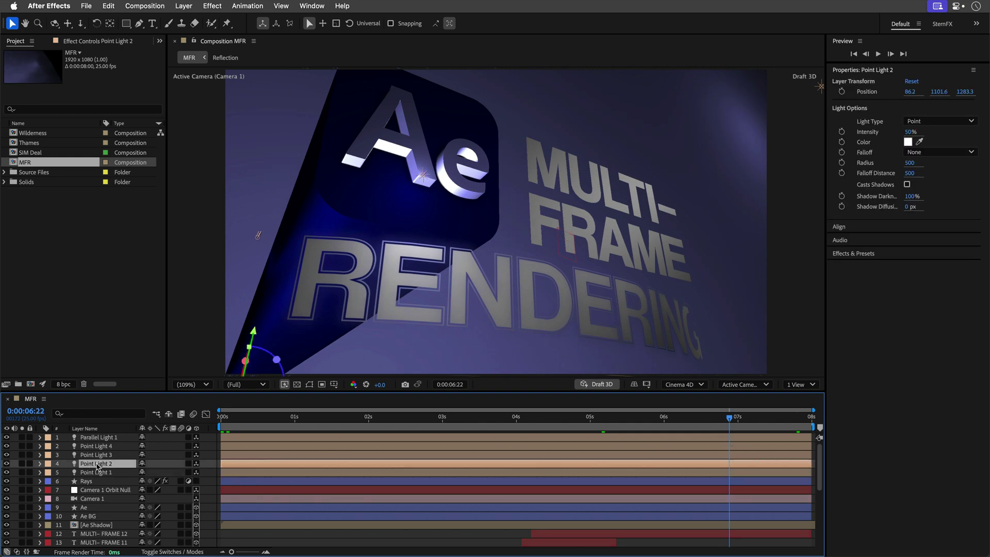
{"action": "left_click", "coordinate": [99, 455]}
{"action": "left_click", "coordinate": [101, 447]}
{"action": "left_click", "coordinate": [103, 438]}
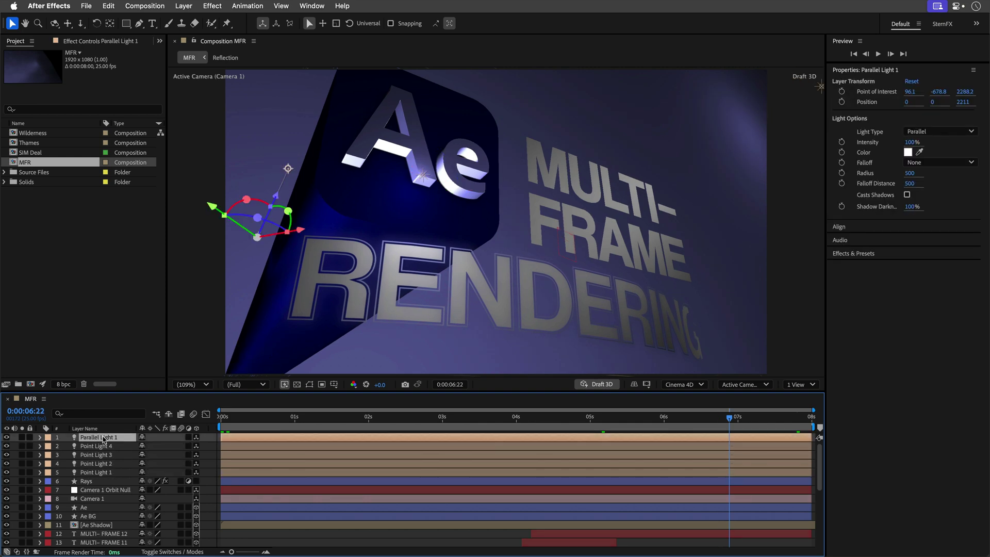
{"action": "left_click_drag", "start_coordinate": [633, 429], "coordinate": [860, 424]}
{"action": "key", "text": "F2"}
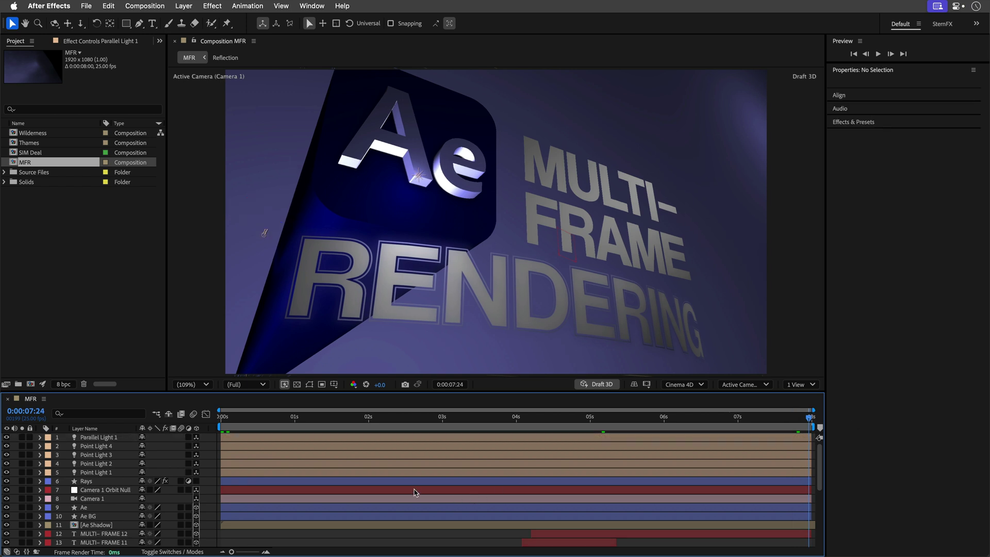
Step: Create a white (FFFFFF) spot light with Casts Shadows enabled, keeping its default aim
{"action": "left_click", "coordinate": [186, 5]}
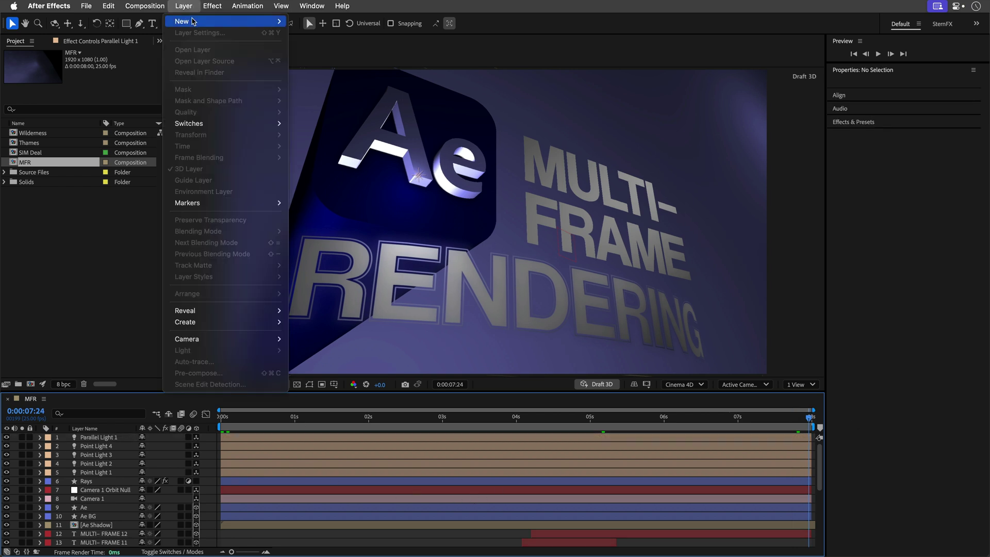
{"action": "mouse_move", "coordinate": [278, 23]}
{"action": "left_click", "coordinate": [303, 43]}
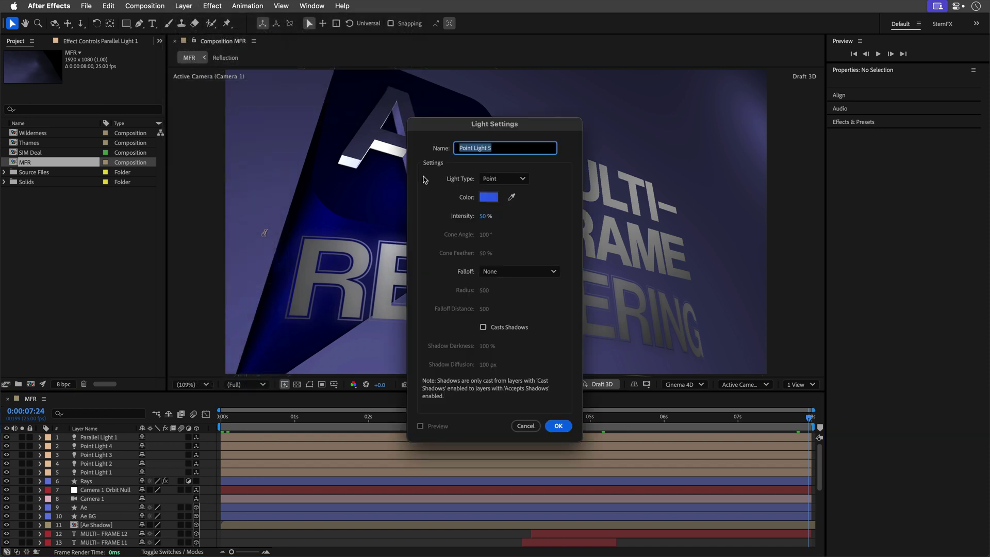
{"action": "left_click", "coordinate": [503, 179]}
{"action": "left_click", "coordinate": [504, 212]}
{"action": "left_click", "coordinate": [488, 195]}
{"action": "left_click_drag", "start_coordinate": [467, 221], "coordinate": [317, 215]}
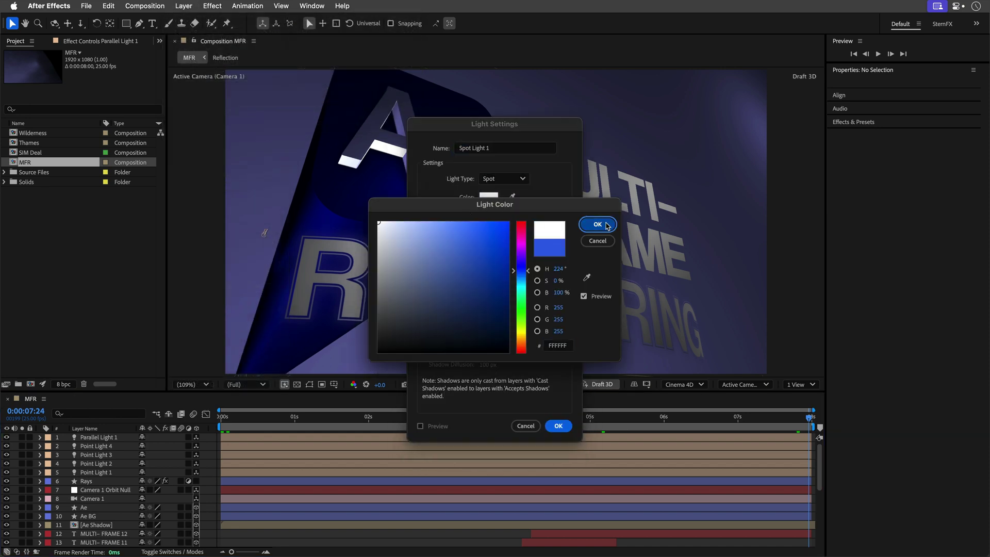
{"action": "left_click", "coordinate": [597, 224]}
{"action": "left_click", "coordinate": [495, 328]}
{"action": "left_click", "coordinate": [560, 428]}
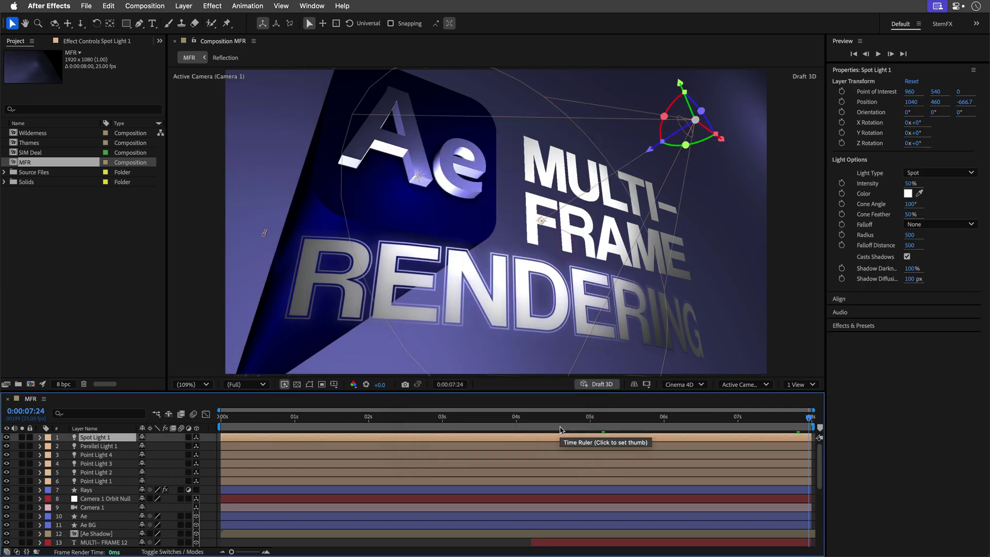
{"action": "left_click_drag", "start_coordinate": [541, 223], "coordinate": [480, 237]}
{"action": "key", "text": "super+z"}
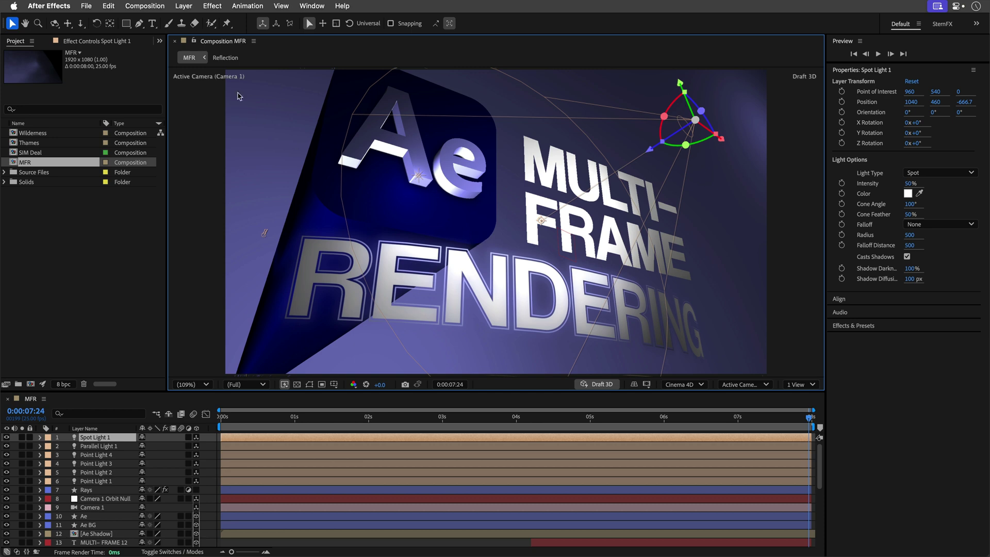
Step: Turn Auto-Orient off for Spot Light 1 and rotate it to 334.2°, 355°, 0°
{"action": "left_click", "coordinate": [184, 5]}
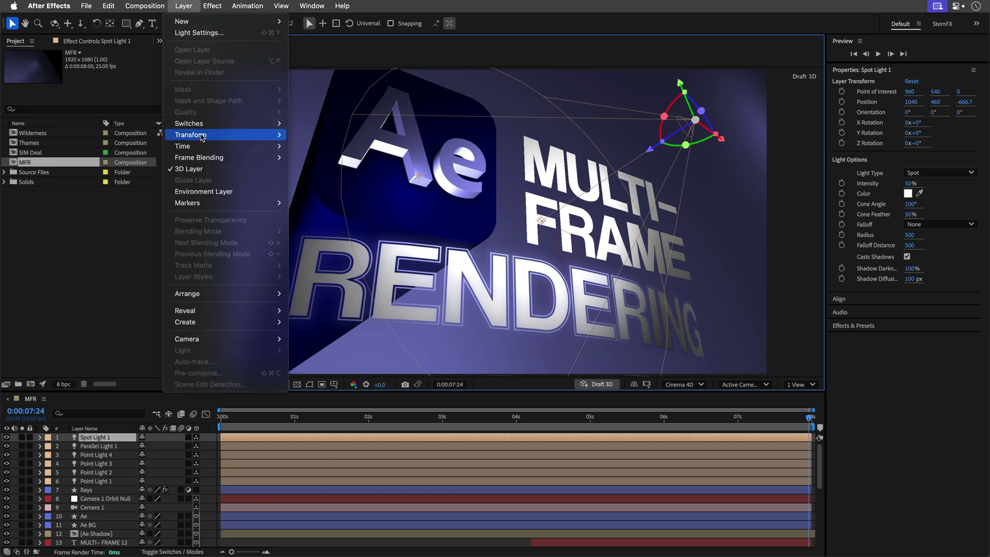
{"action": "mouse_move", "coordinate": [202, 138]}
{"action": "left_click", "coordinate": [374, 314]}
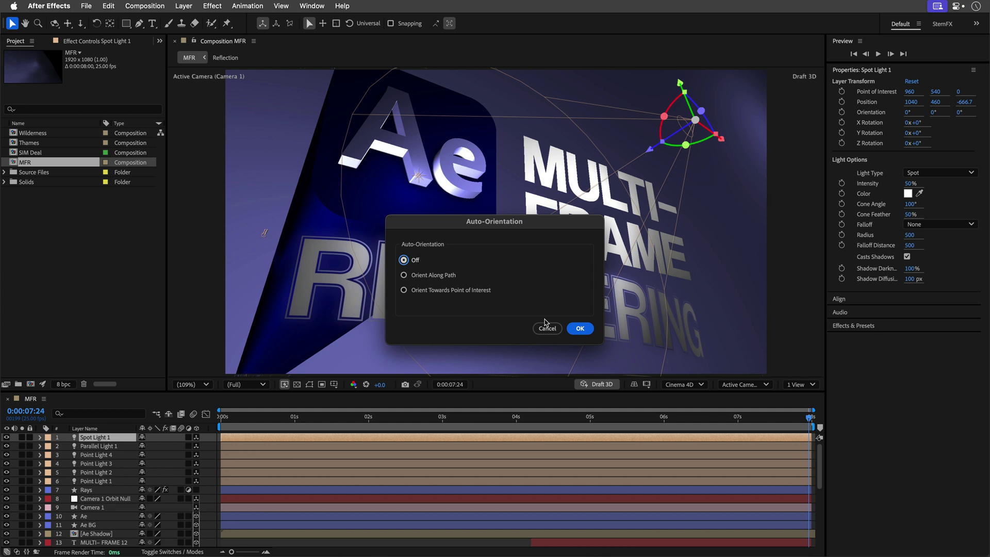
{"action": "left_click", "coordinate": [580, 329]}
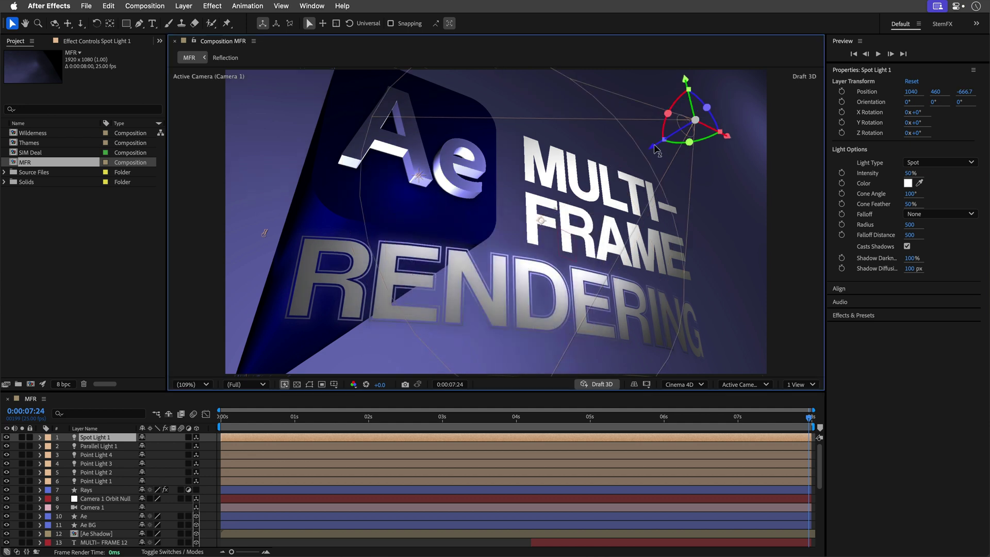
{"action": "left_click_drag", "start_coordinate": [654, 150], "coordinate": [635, 154]}
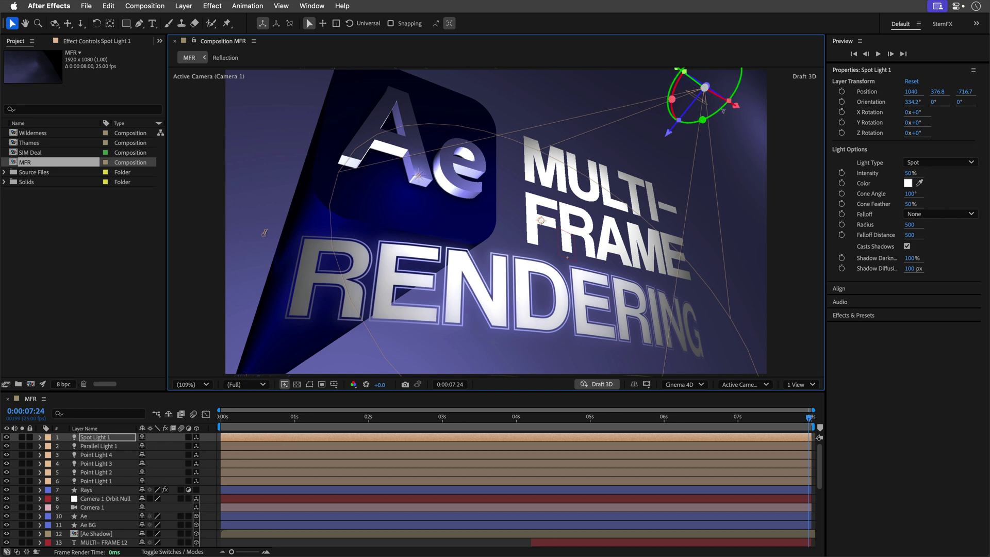
{"action": "left_click_drag", "start_coordinate": [723, 110], "coordinate": [711, 97]}
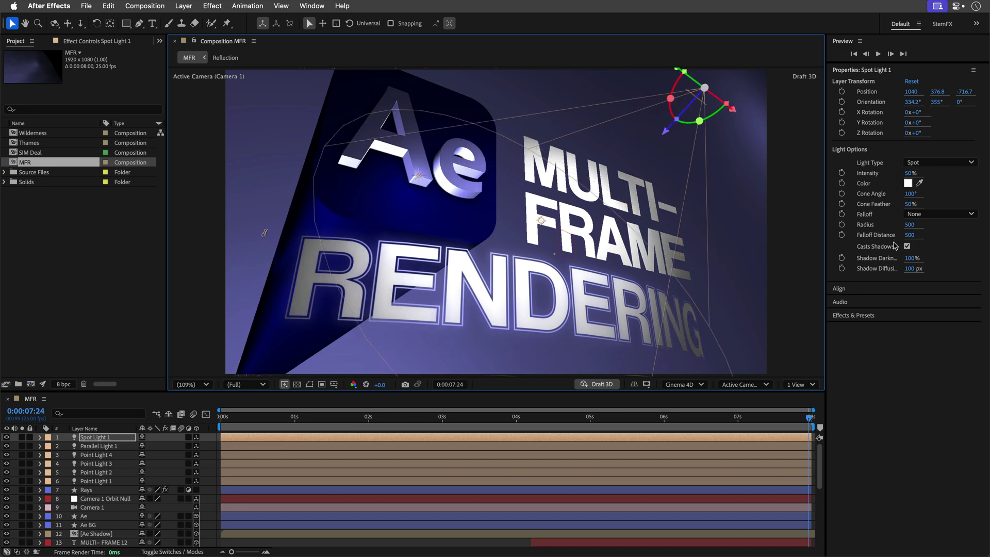
Step: Give Spot Light 1 Smooth falloff with radius 644 and falloff distance 643
{"action": "left_click", "coordinate": [925, 214]}
{"action": "left_click", "coordinate": [925, 242]}
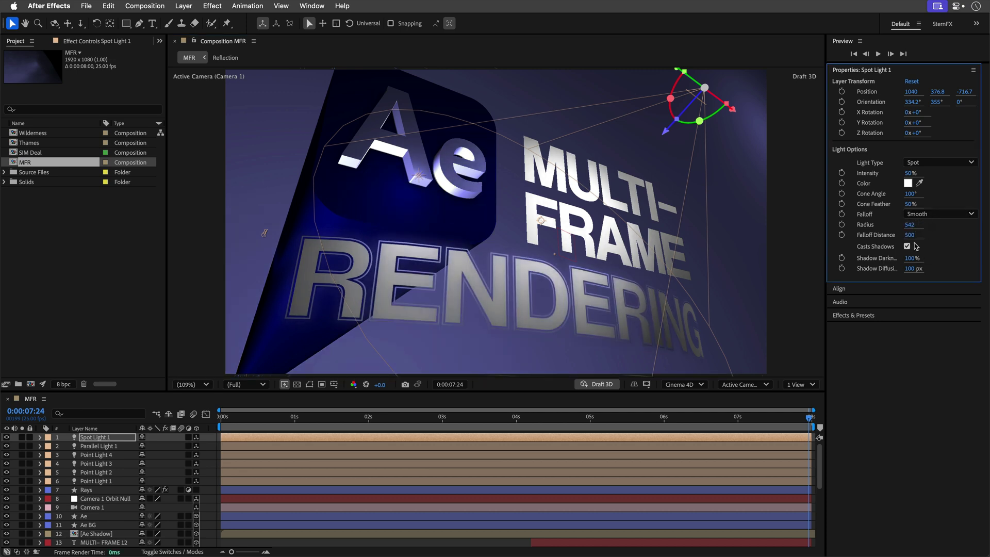
{"action": "left_click_drag", "start_coordinate": [911, 234], "coordinate": [951, 231]}
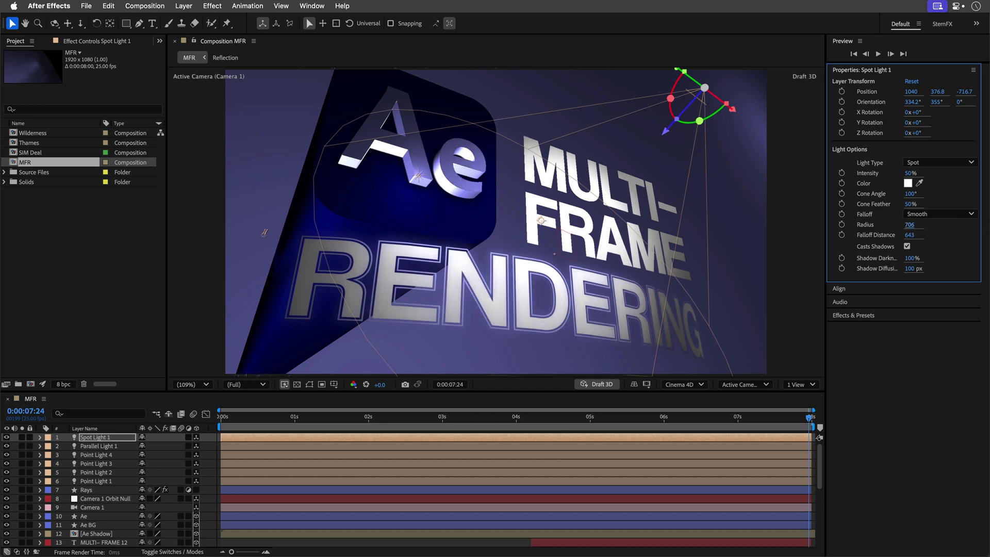
{"action": "mouse_move", "coordinate": [932, 225]}
{"action": "left_mouse_down"}
{"action": "mouse_move", "coordinate": [818, 240]}
{"action": "mouse_move", "coordinate": [941, 228]}
{"action": "left_mouse_up"}
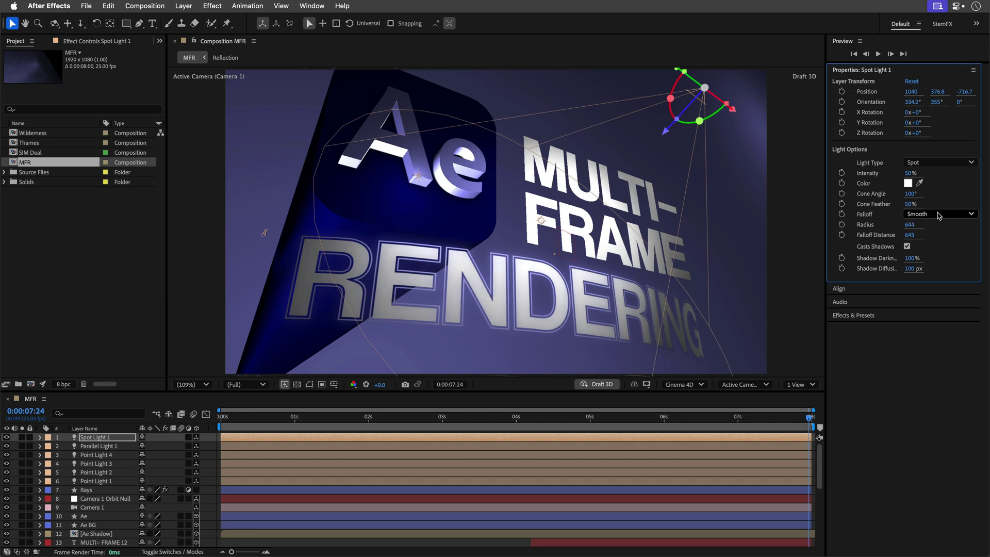
Step: Try Inverse Square Clamped falloff, then revert Spot Light 1 to Smooth
{"action": "left_click", "coordinate": [939, 215]}
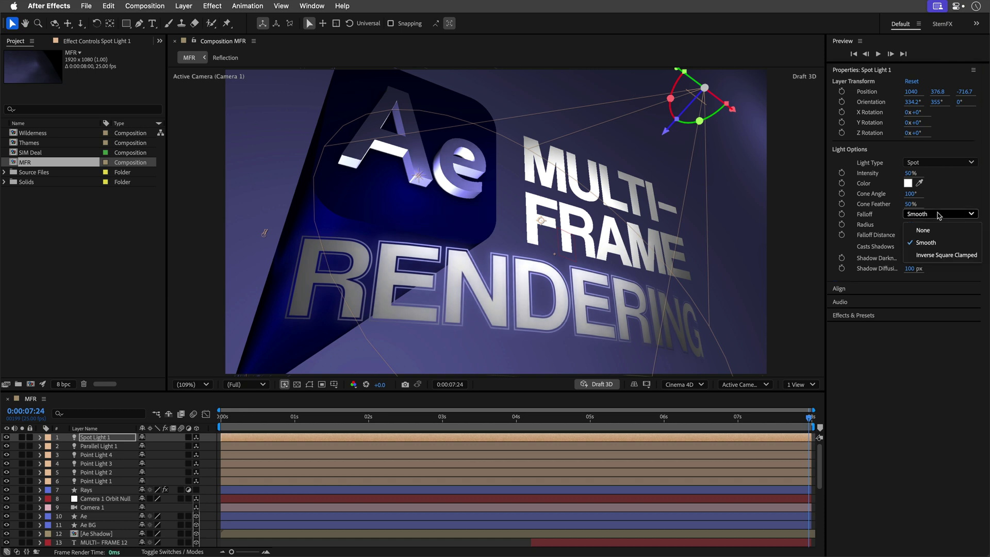
{"action": "left_click", "coordinate": [940, 256]}
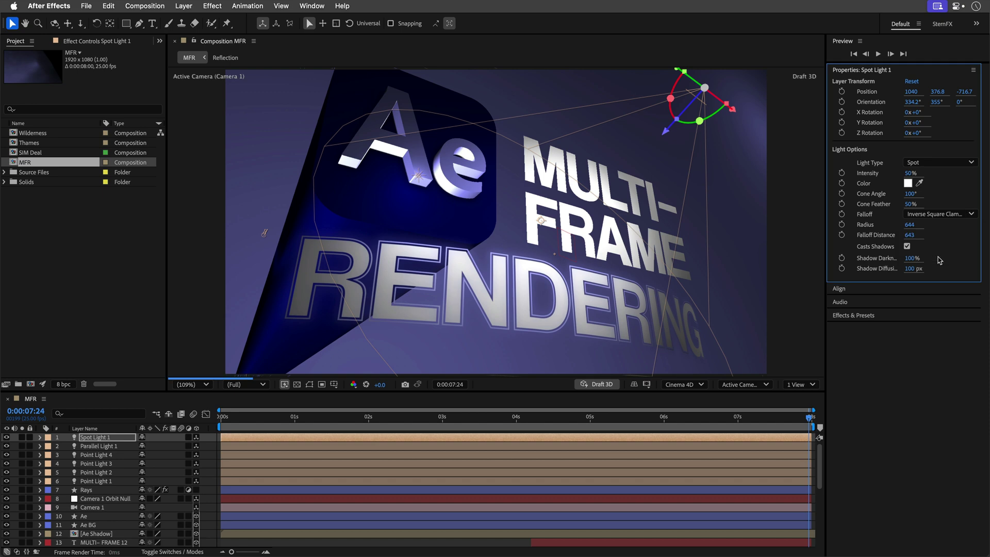
{"action": "left_click", "coordinate": [928, 217]}
{"action": "left_click", "coordinate": [923, 240]}
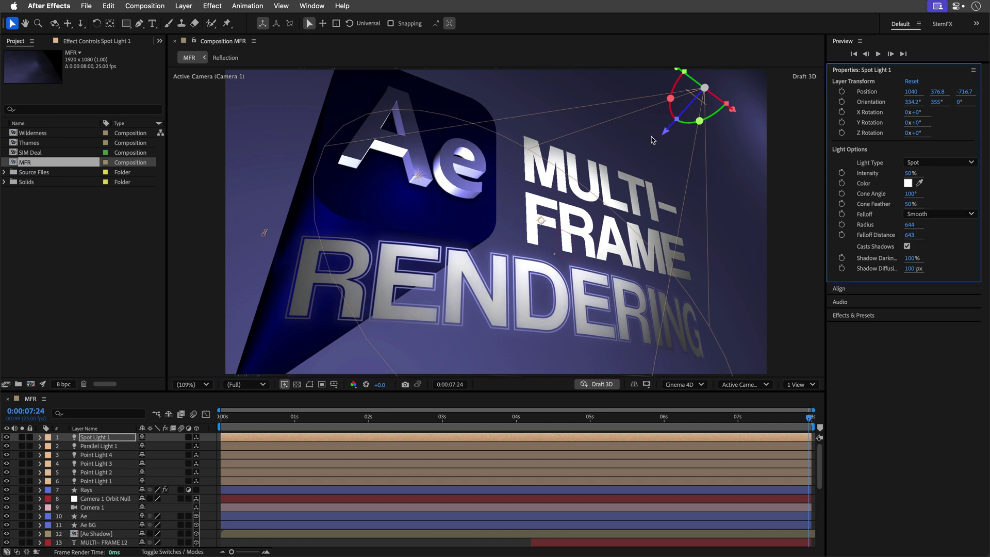
Step: Re-angle Spot Light 1 slightly and change its colour to orange E98444
{"action": "left_click_drag", "start_coordinate": [670, 138], "coordinate": [705, 114]}
{"action": "left_click", "coordinate": [908, 184]}
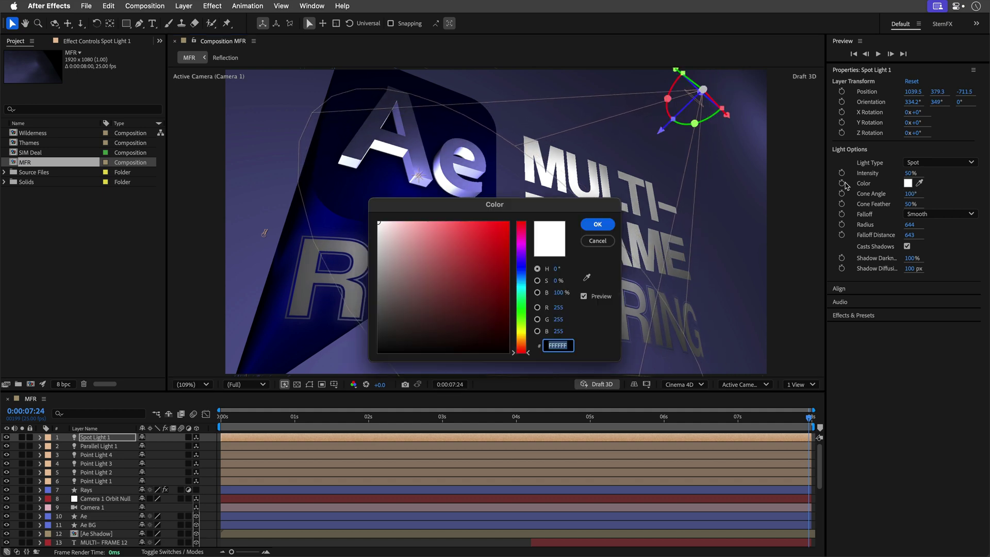
{"action": "left_click_drag", "start_coordinate": [526, 326], "coordinate": [525, 345]}
{"action": "mouse_move", "coordinate": [478, 268]}
{"action": "left_mouse_down"}
{"action": "mouse_move", "coordinate": [481, 235]}
{"action": "mouse_move", "coordinate": [470, 232]}
{"action": "left_mouse_up"}
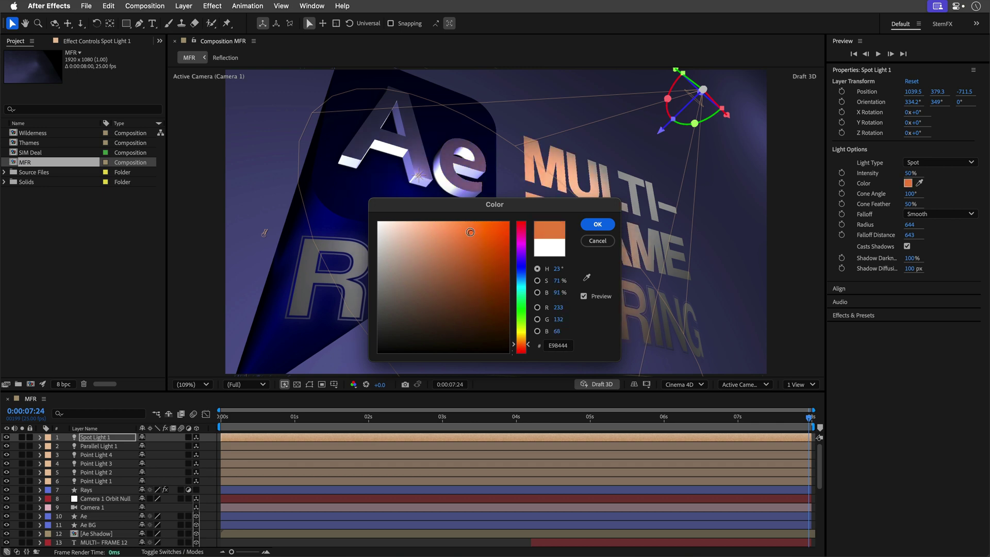
{"action": "left_click", "coordinate": [606, 225]}
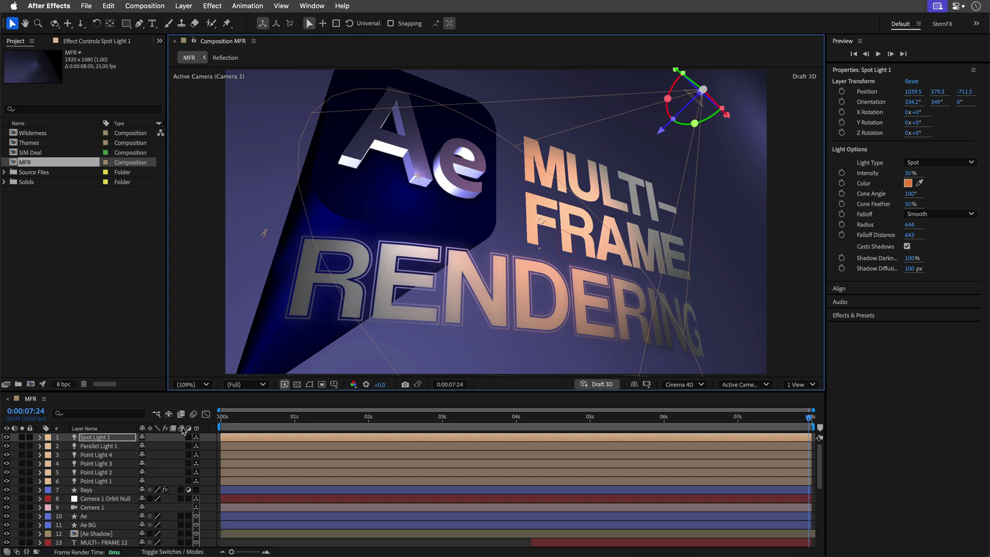
Step: Reveal Parallel Light 1's intensity and scrub it down to -51%
{"action": "left_click", "coordinate": [103, 446]}
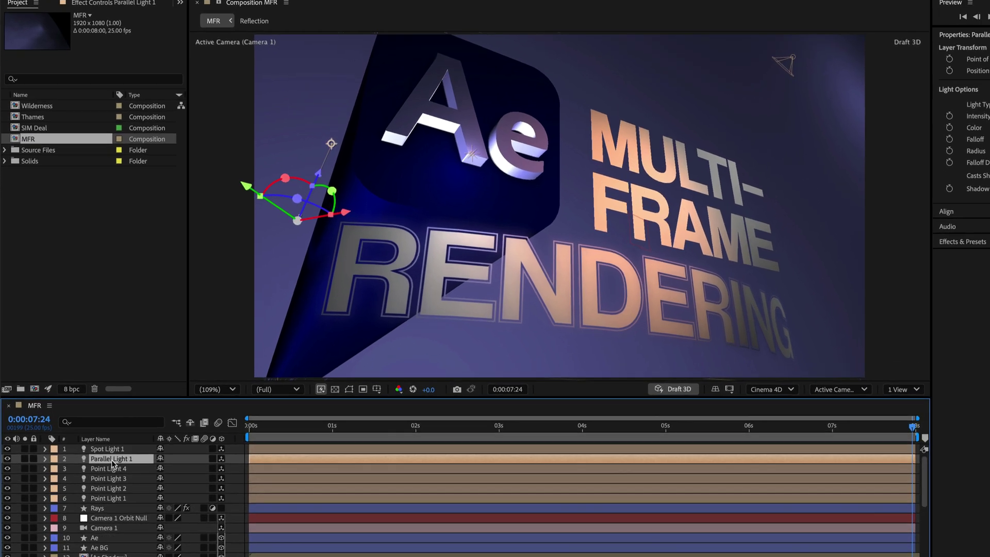
{"action": "key", "text": "t"}
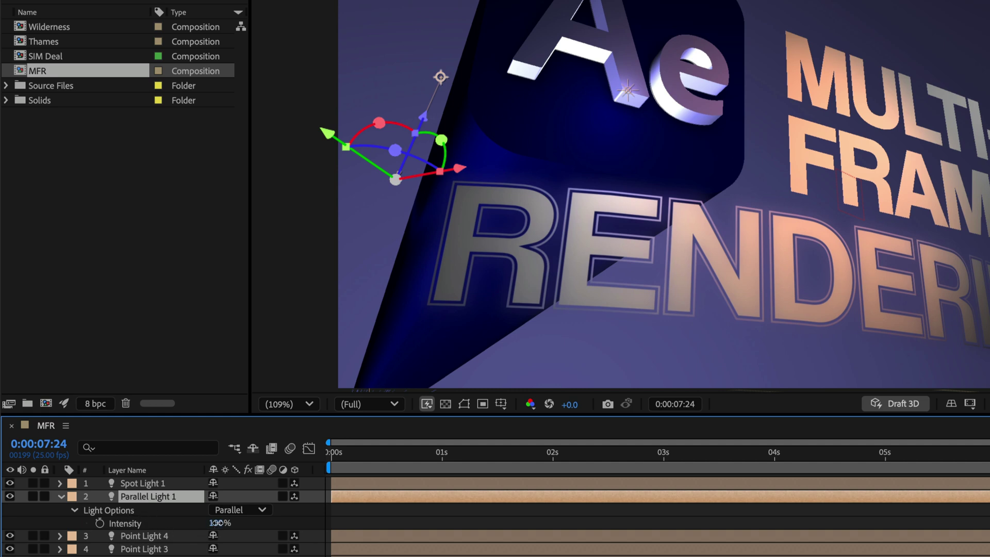
{"action": "left_click_drag", "start_coordinate": [214, 522], "coordinate": [96, 523]}
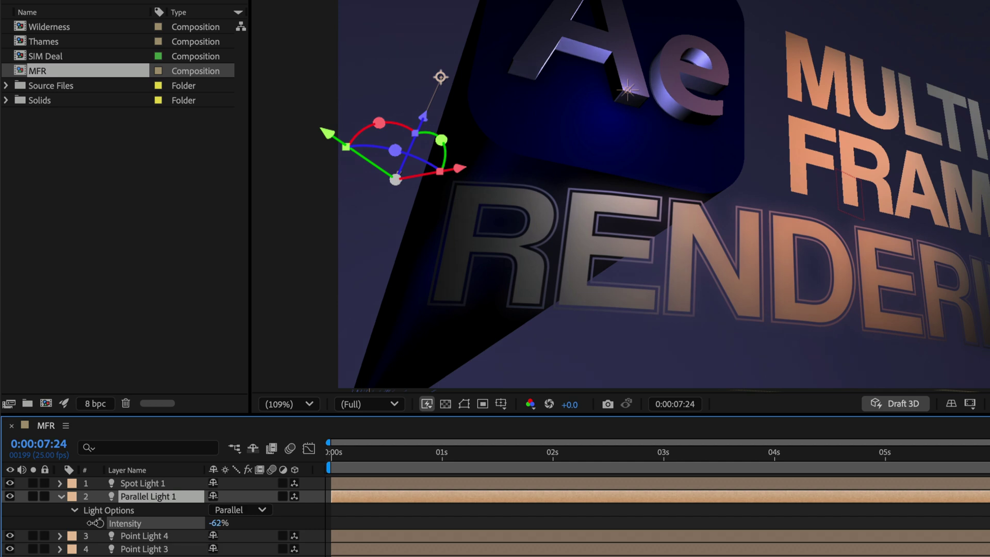
{"action": "mouse_move", "coordinate": [84, 522]}
{"action": "left_mouse_down"}
{"action": "mouse_move", "coordinate": [51, 528]}
{"action": "mouse_move", "coordinate": [133, 520]}
{"action": "mouse_move", "coordinate": [102, 524]}
{"action": "left_mouse_up"}
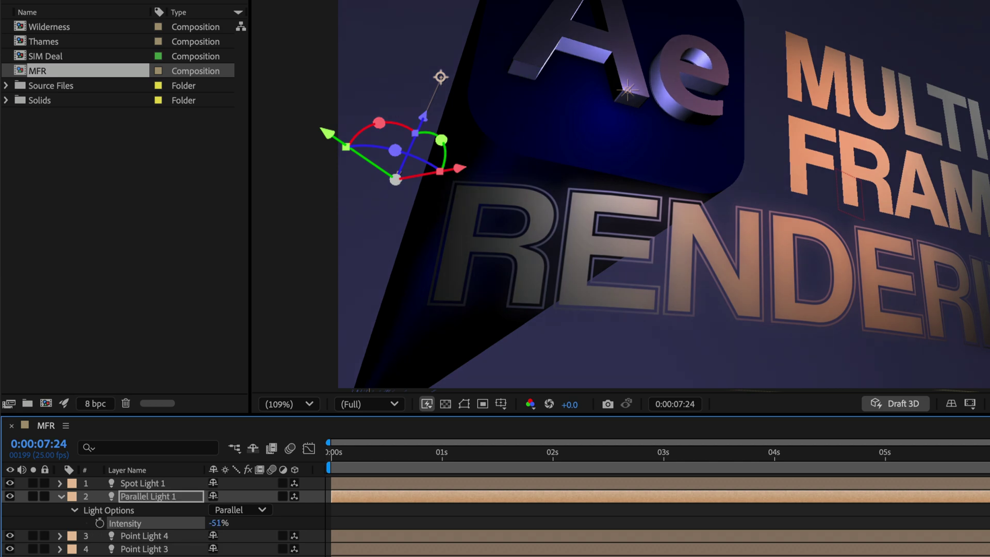
Step: Raise Spot Light 1 to 80% intensity, move it to 1265, 323.2, -873.6, and return to frame 0
{"action": "left_click", "coordinate": [147, 483]}
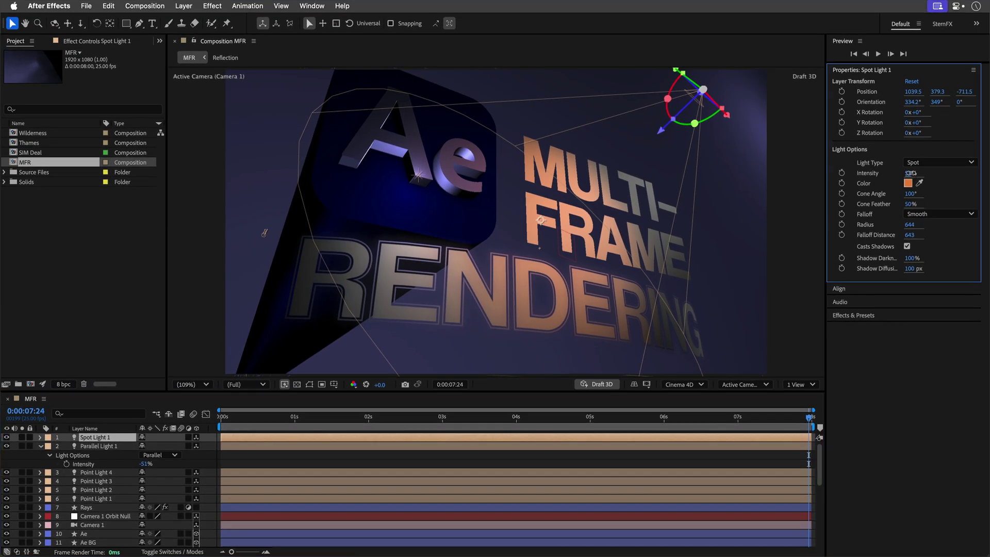
{"action": "left_click_drag", "start_coordinate": [910, 173], "coordinate": [924, 171]}
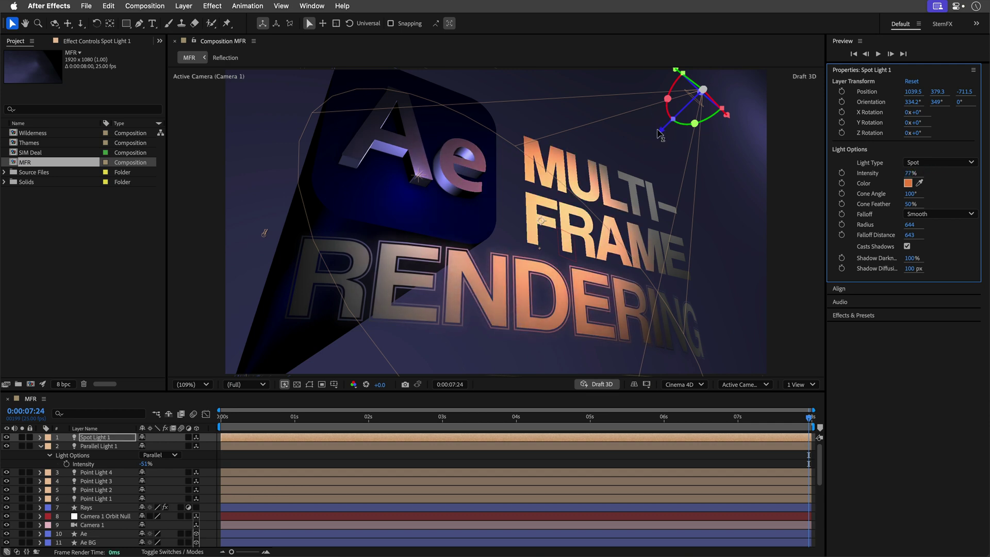
{"action": "left_click_drag", "start_coordinate": [658, 134], "coordinate": [714, 92]}
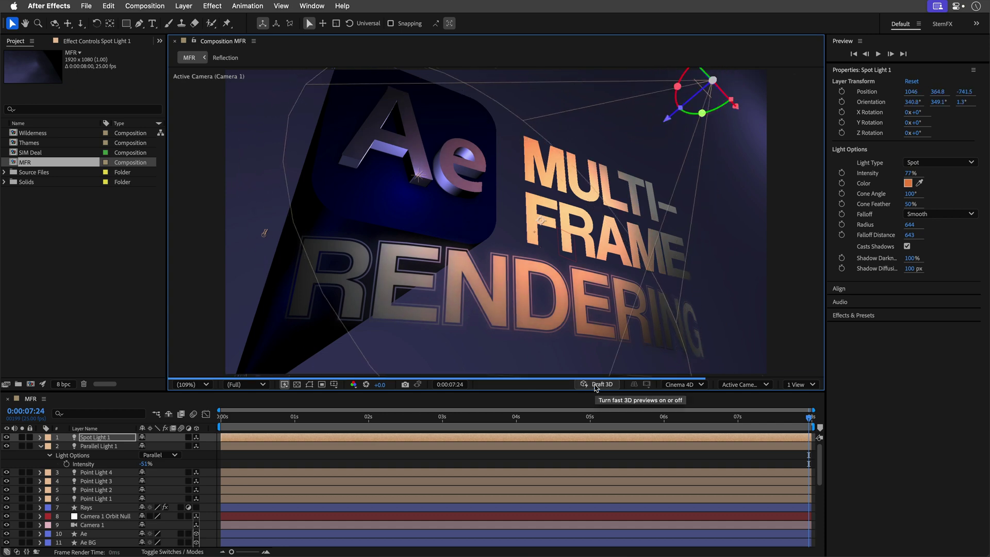
{"action": "key", "text": "Home"}
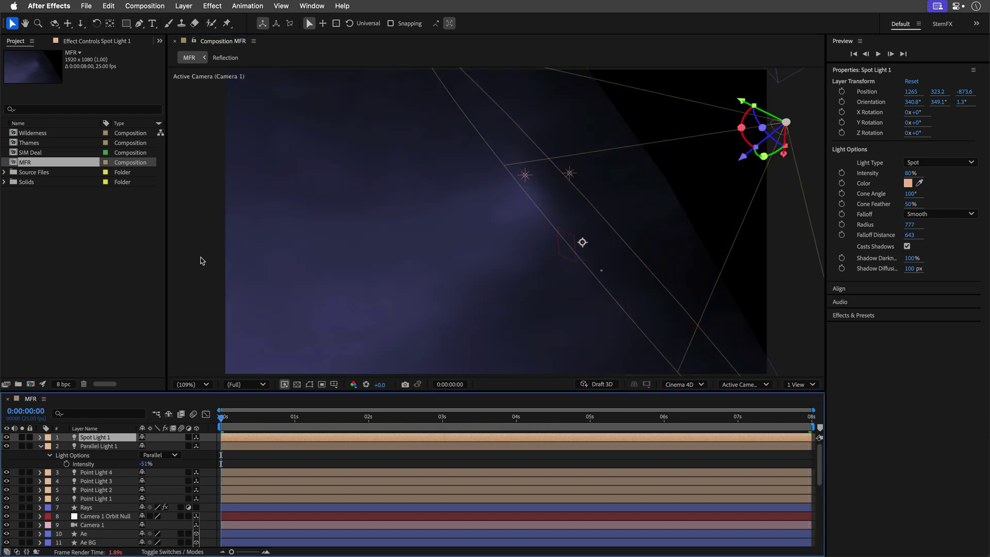
Step: Maximize the Composition panel and play back the lit MFR animation
{"action": "key", "text": "grave"}
{"action": "key", "text": "space"}
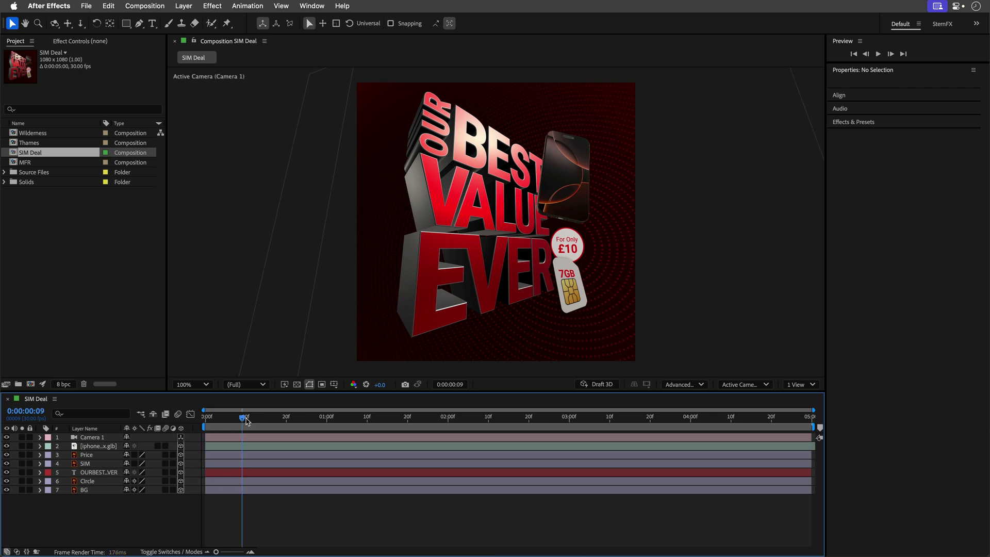
Step: Scrub the SIM Deal timeline back and forth to see the phone's front and back
{"action": "left_click_drag", "start_coordinate": [248, 421], "coordinate": [442, 421]}
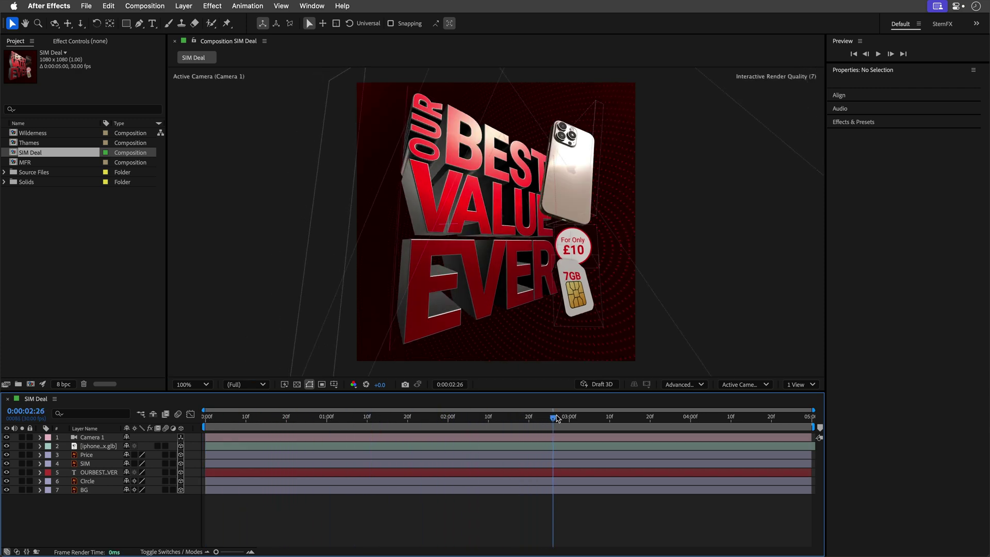
{"action": "left_click_drag", "start_coordinate": [514, 418], "coordinate": [557, 418]}
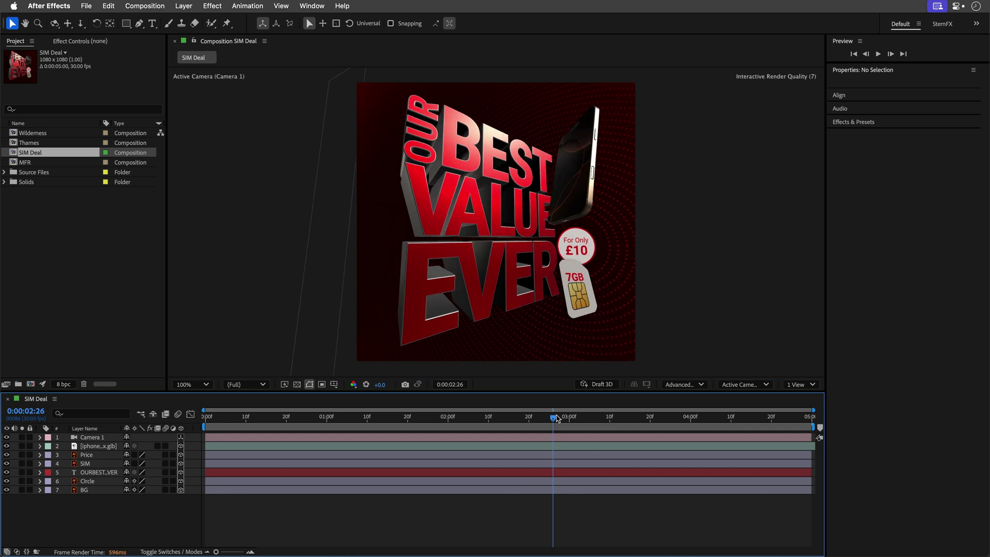
{"action": "left_click_drag", "start_coordinate": [557, 418], "coordinate": [196, 431]}
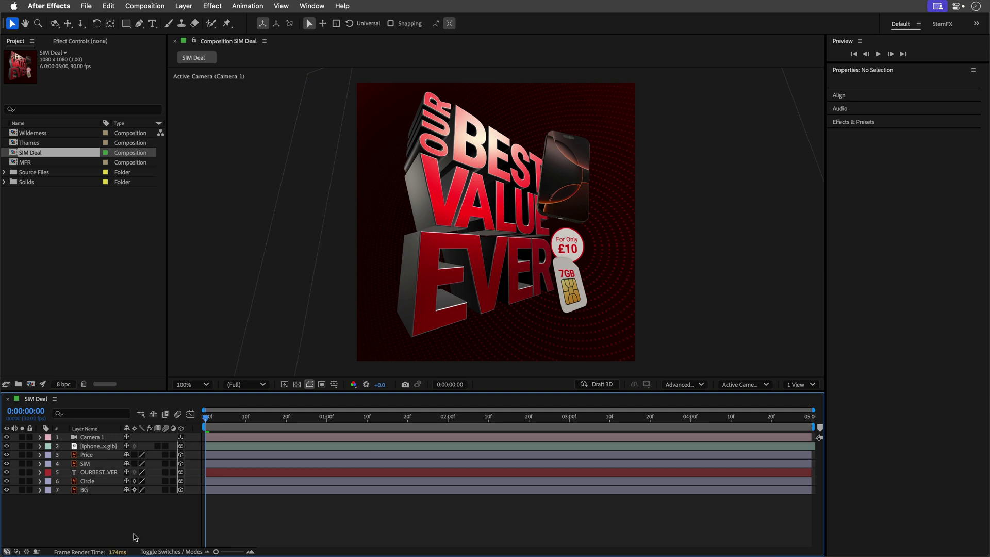
Step: Create Ambient Light 1 in SIM Deal with 100% intensity
{"action": "left_click", "coordinate": [185, 5]}
{"action": "mouse_move", "coordinate": [206, 21]}
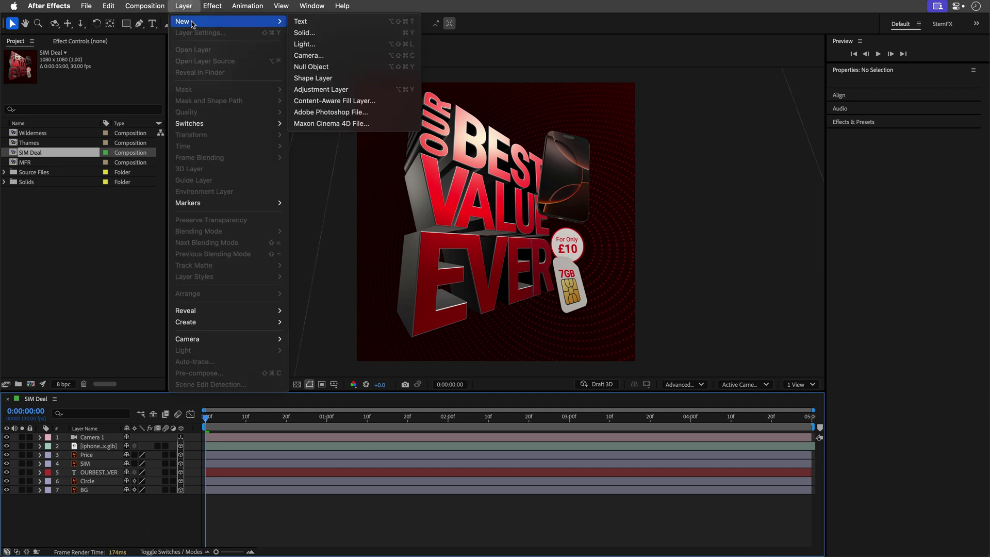
{"action": "left_click", "coordinate": [314, 44]}
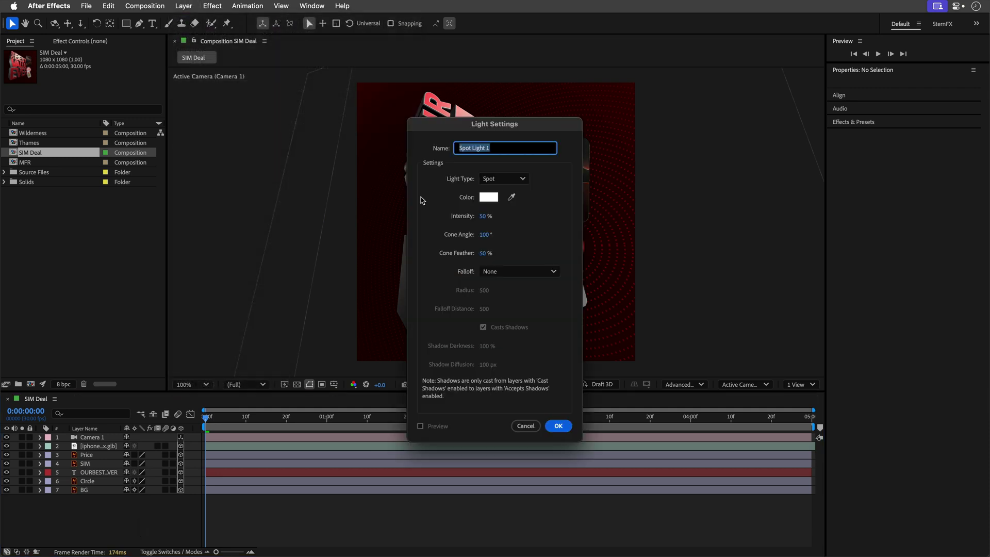
{"action": "left_click", "coordinate": [500, 180]}
{"action": "left_click", "coordinate": [511, 235]}
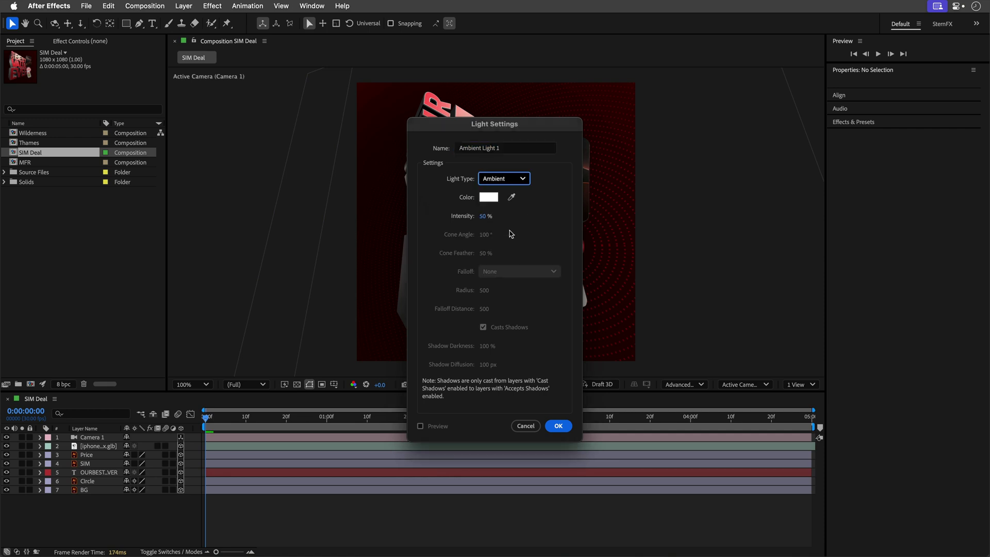
{"action": "left_click", "coordinate": [485, 216]}
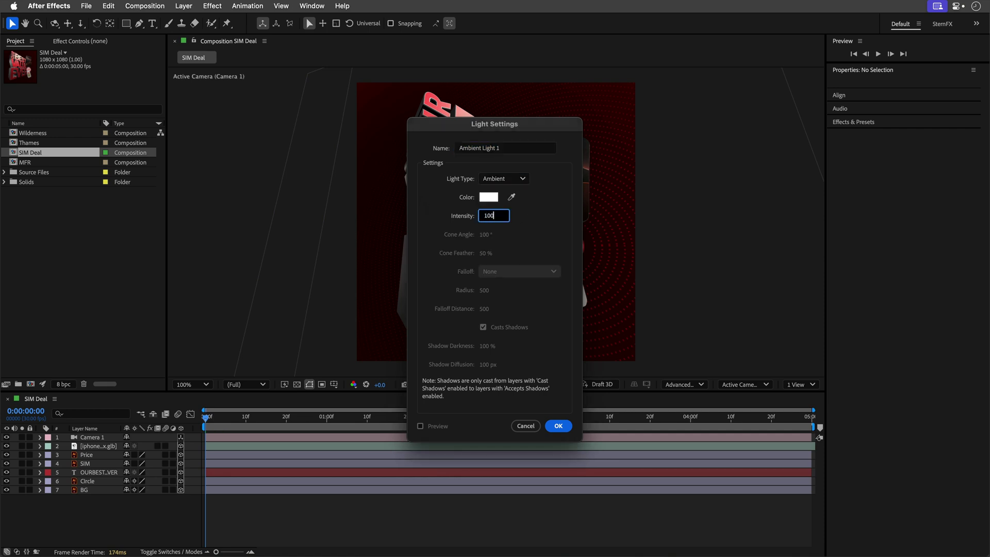
{"action": "left_click", "coordinate": [566, 430]}
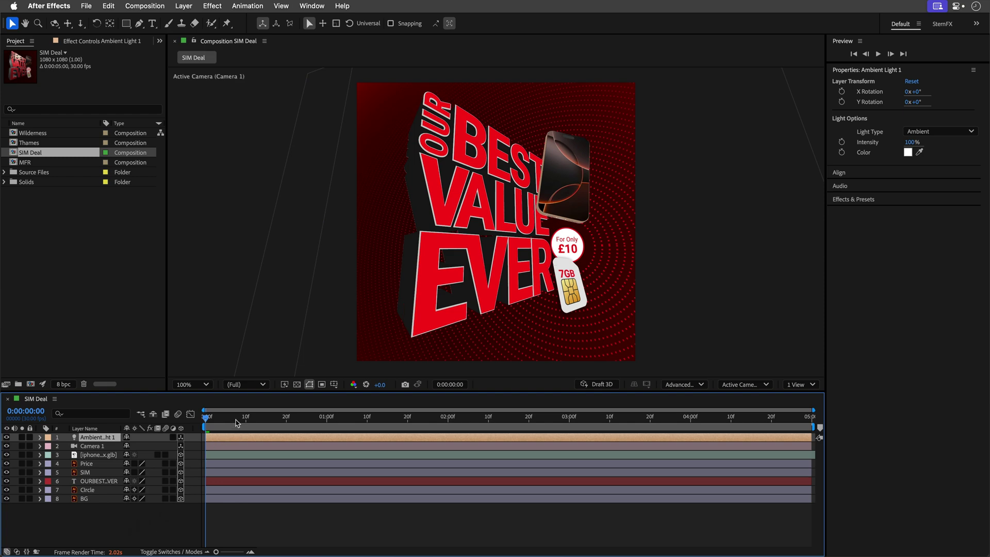
{"action": "left_click_drag", "start_coordinate": [242, 417], "coordinate": [303, 419]}
{"action": "key", "text": "super+alt+shift+l"}
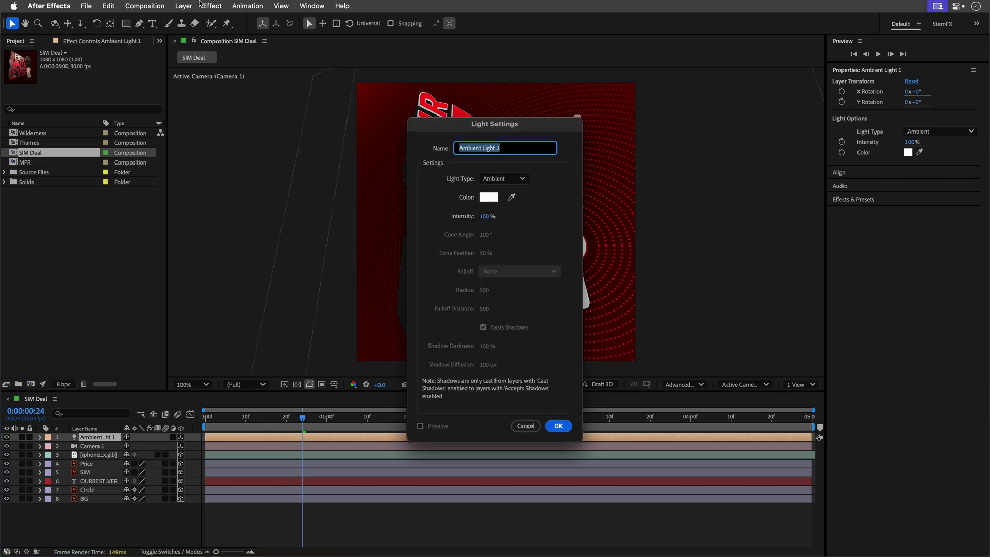
{"action": "left_click", "coordinate": [505, 180]}
{"action": "left_click", "coordinate": [511, 245]}
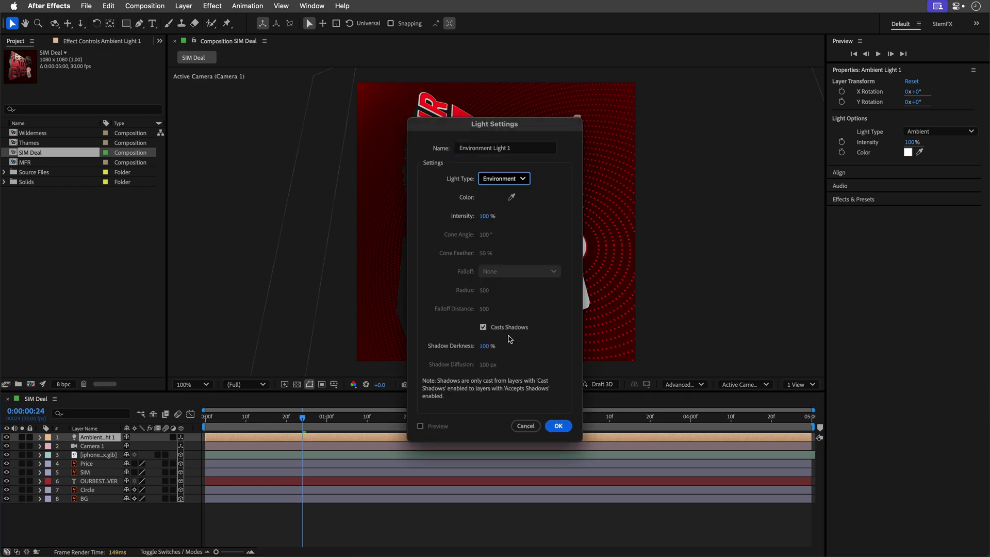
{"action": "left_click", "coordinate": [558, 425]}
{"action": "left_click_drag", "start_coordinate": [910, 152], "coordinate": [879, 152]}
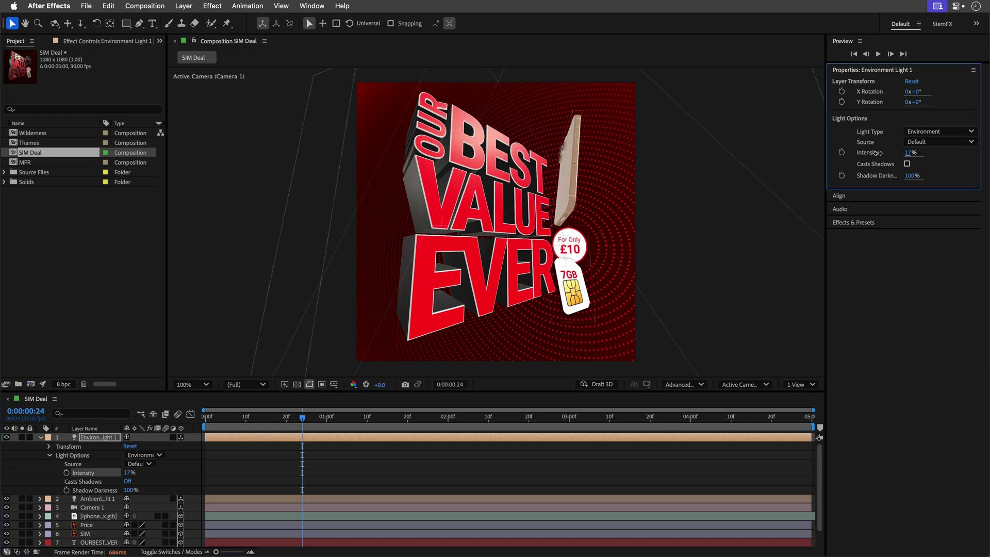
{"action": "left_click", "coordinate": [186, 424]}
{"action": "key", "text": "Delete"}
Step: Return to frame 0, maximize the Composition panel, and fit the SIM Deal ad to the view
{"action": "key", "text": "Home"}
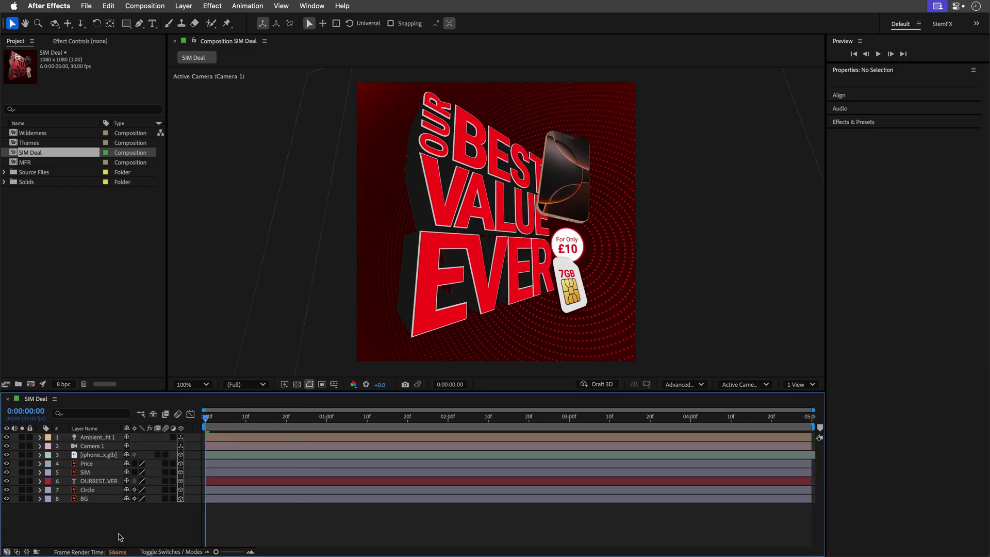
{"action": "key", "text": "grave"}
{"action": "key", "text": "shift+slash"}
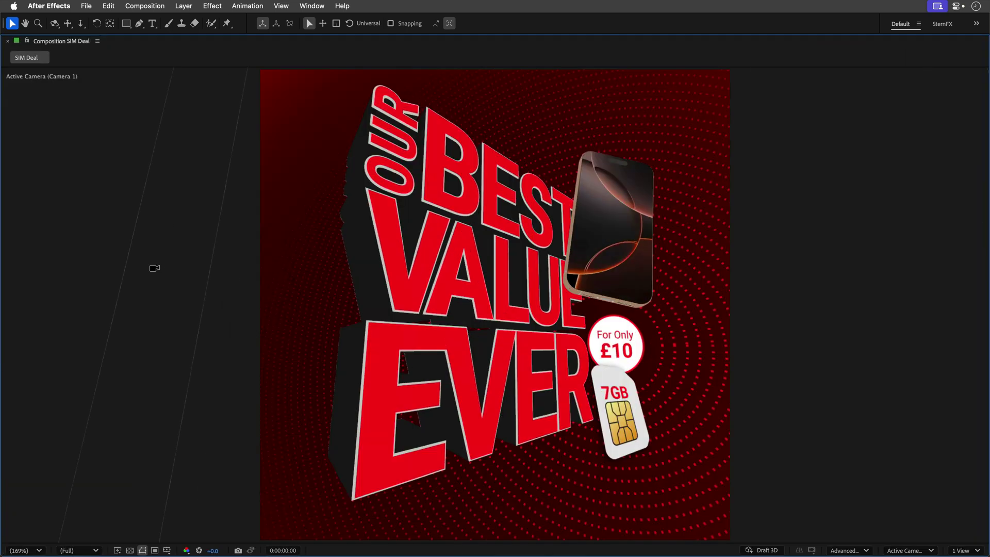